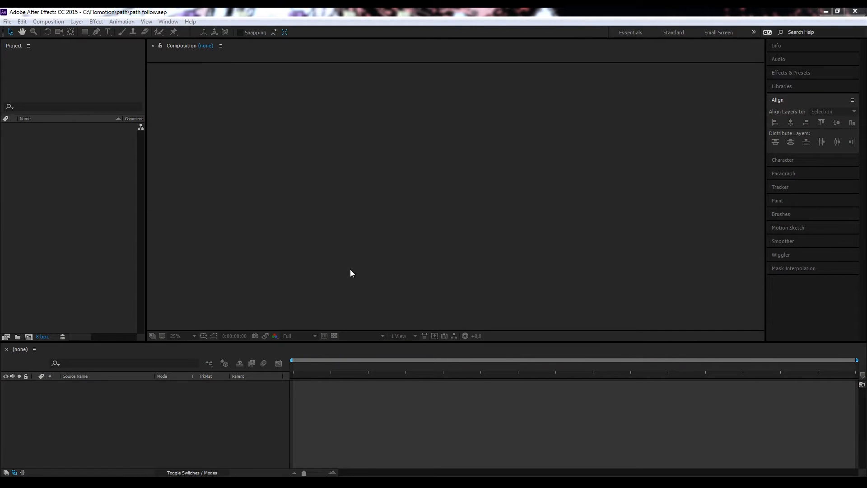
# Step: Create a composition named MainComp with the HDTV 1080 25 preset and a 10-second duration
pyautogui.click(57, 23)
pyautogui.click(62, 31)
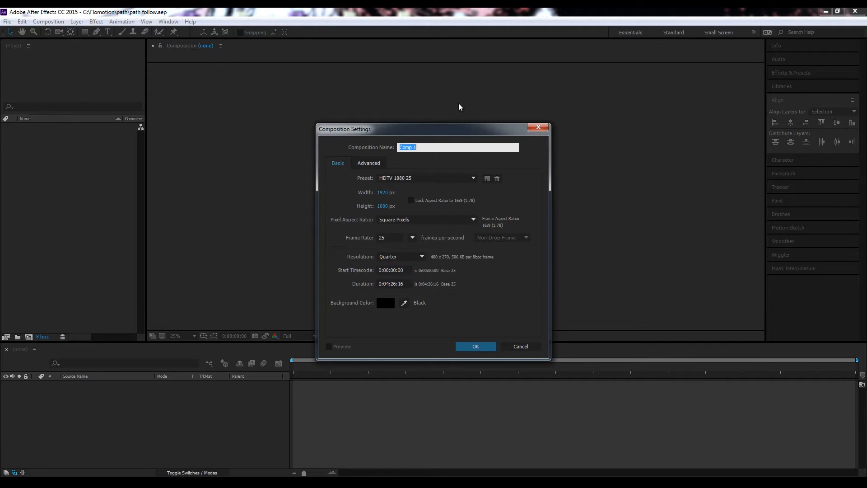
pyautogui.write('M')
pyautogui.write('ain CO')
pyautogui.write('Comp')
pyautogui.moveTo(380, 283); pyautogui.dragTo(406, 285)
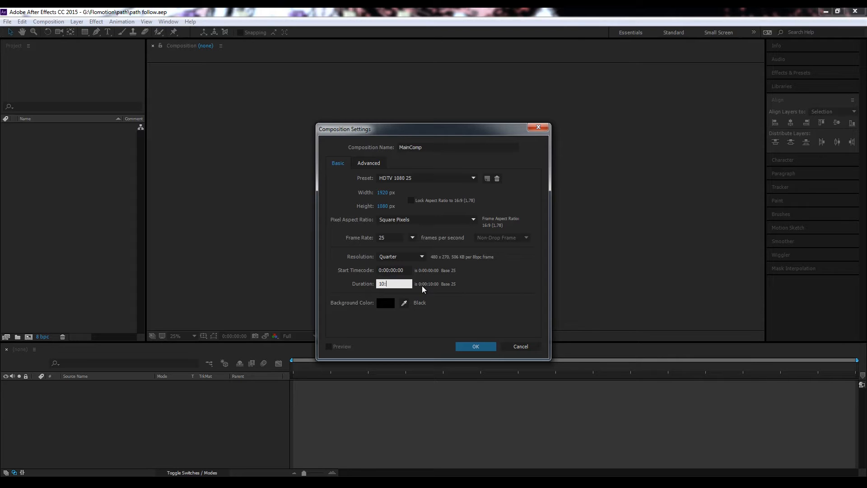
pyautogui.write('10:')
pyautogui.click(475, 346)
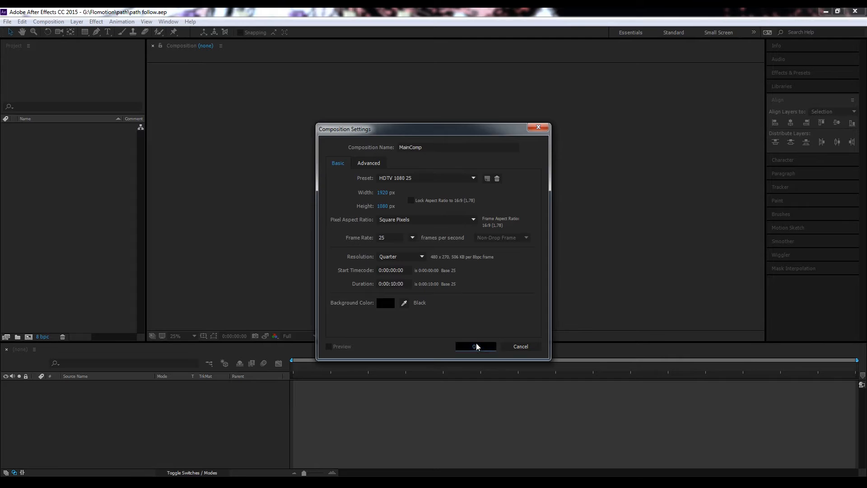
pyautogui.moveTo(476, 342); pyautogui.dragTo(443, 370)
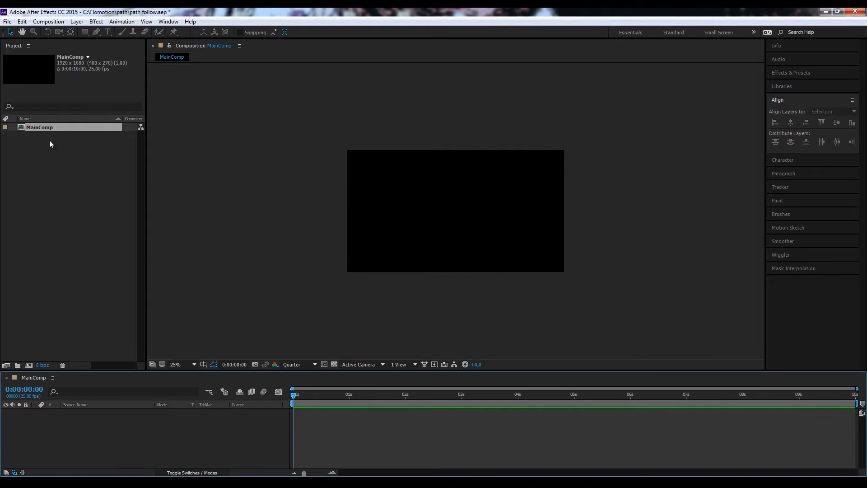
# Step: Import the image hills_02.jpg from the path folder into the project as footage
pyautogui.click(7, 21)
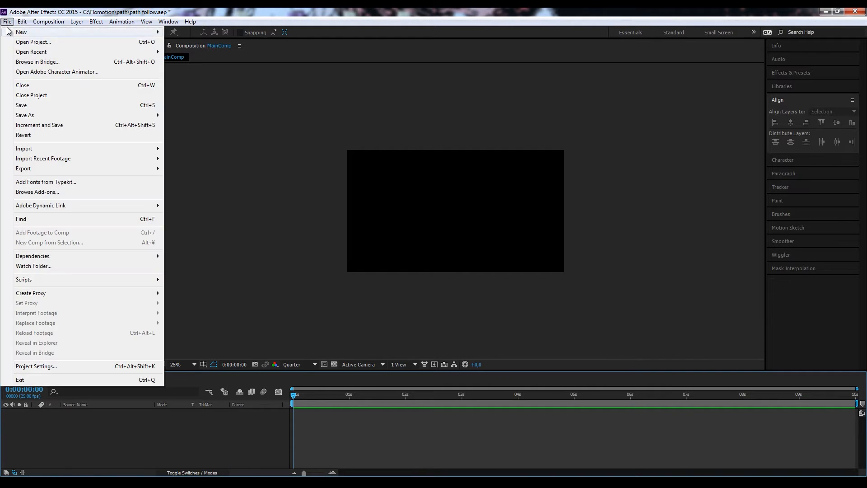
pyautogui.moveTo(72, 148)
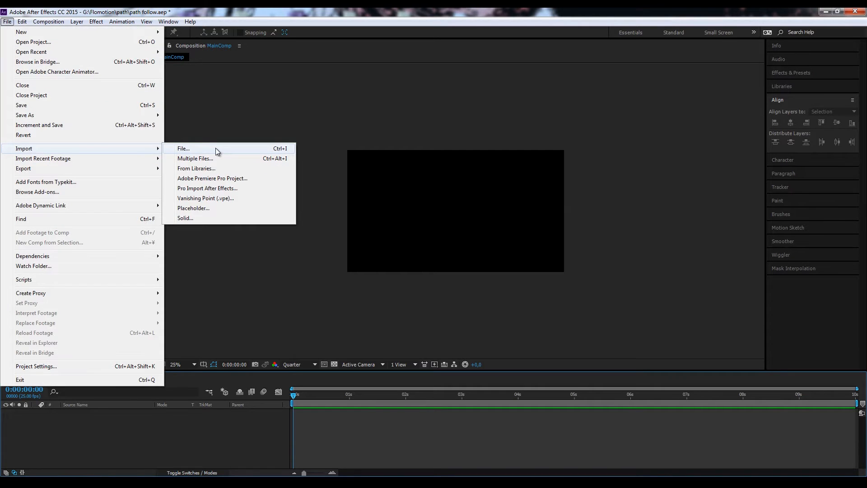
pyautogui.click(380, 89)
pyautogui.click(77, 180)
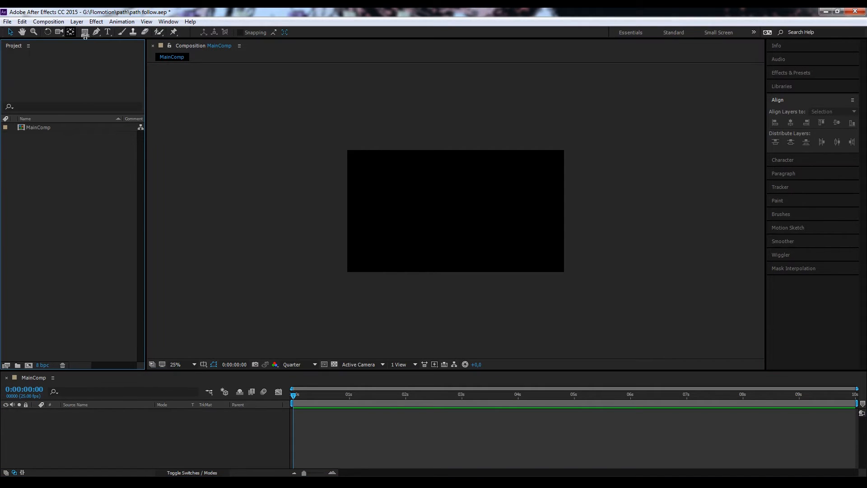
pyautogui.doubleClick(80, 225)
pyautogui.moveTo(202, 43); pyautogui.dragTo(379, 62)
pyautogui.click(345, 129)
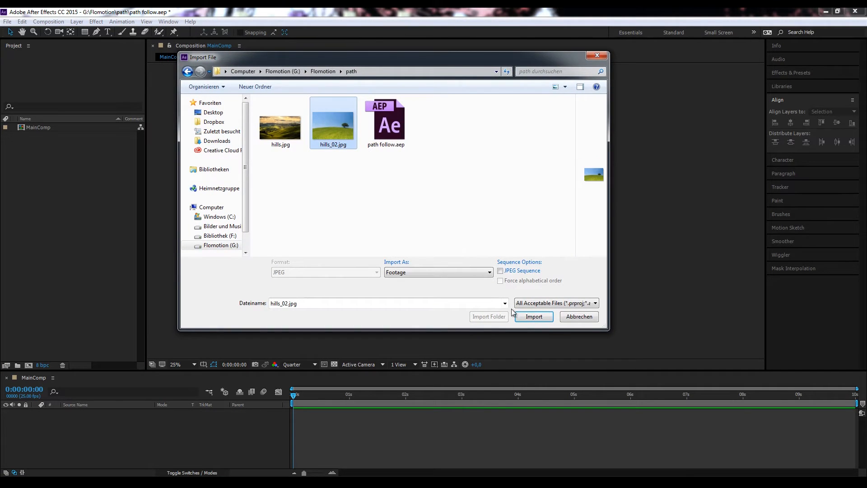
pyautogui.click(533, 317)
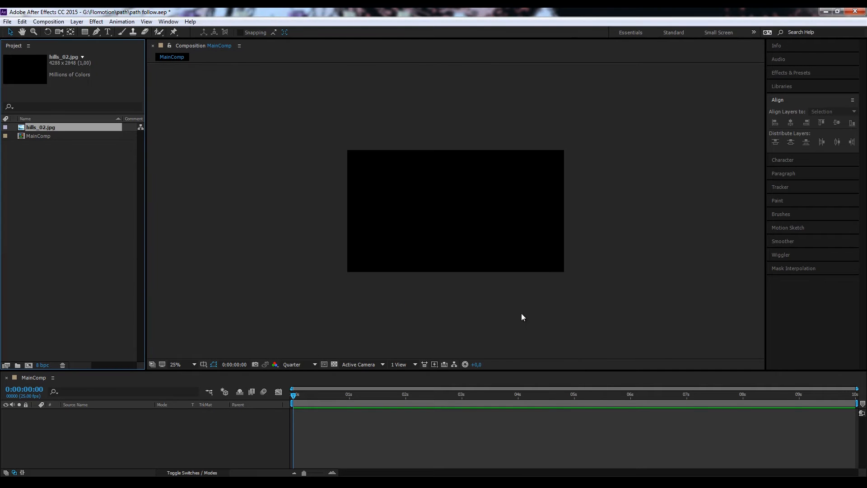
# Step: Add hills_02.jpg as a layer in MainComp and fit it to the composition's dimensions
pyautogui.click(58, 203)
pyautogui.moveTo(48, 129); pyautogui.dragTo(137, 422)
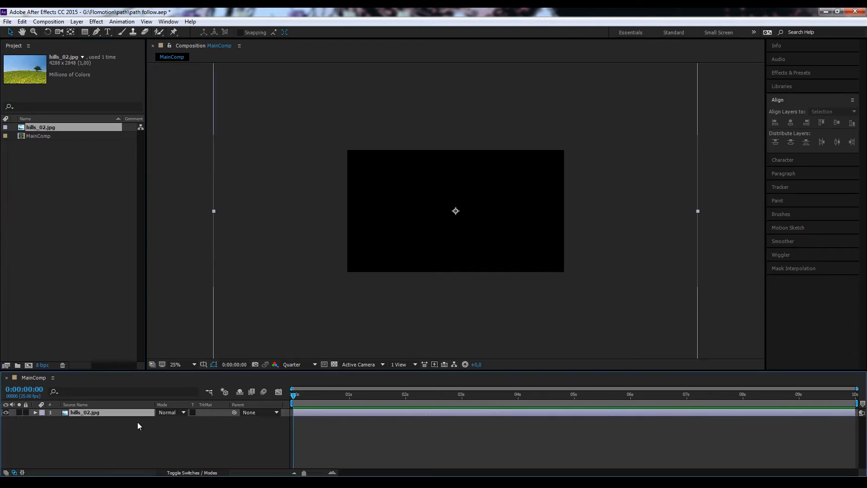
pyautogui.moveTo(624, 186); pyautogui.dragTo(610, 162)
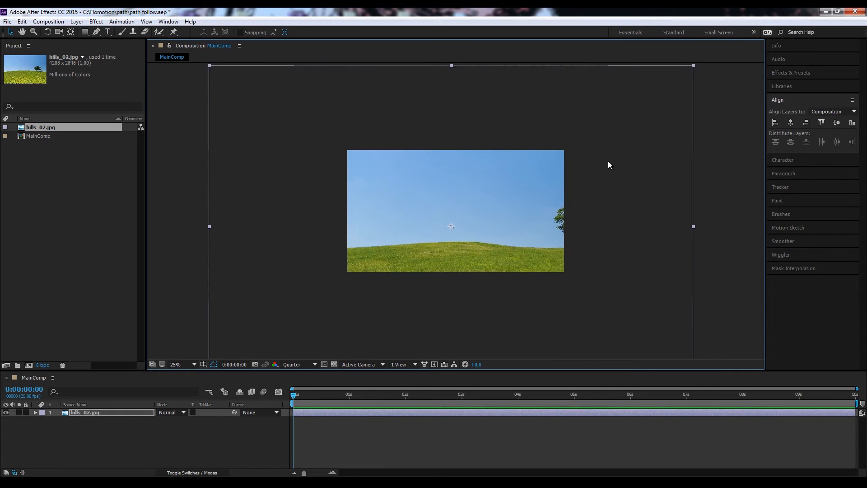
pyautogui.hotkey('ctrl', 'alt', 'f')
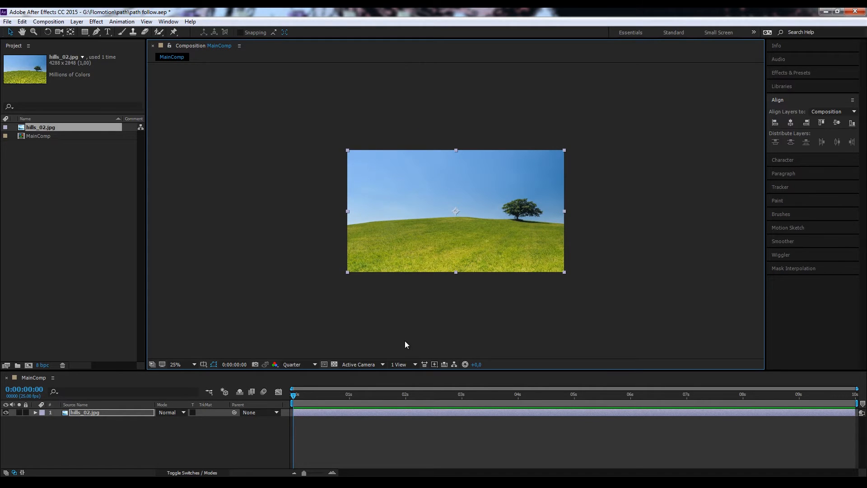
# Step: Unlink the hills_02.jpg layer's scale proportions and set both its horizontal and vertical scale to 44%
pyautogui.click(56, 423)
pyautogui.click(36, 413)
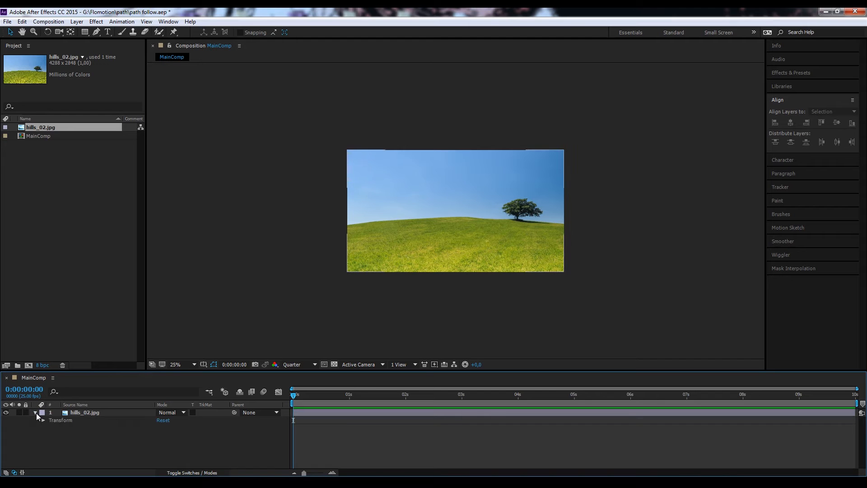
pyautogui.click(43, 420)
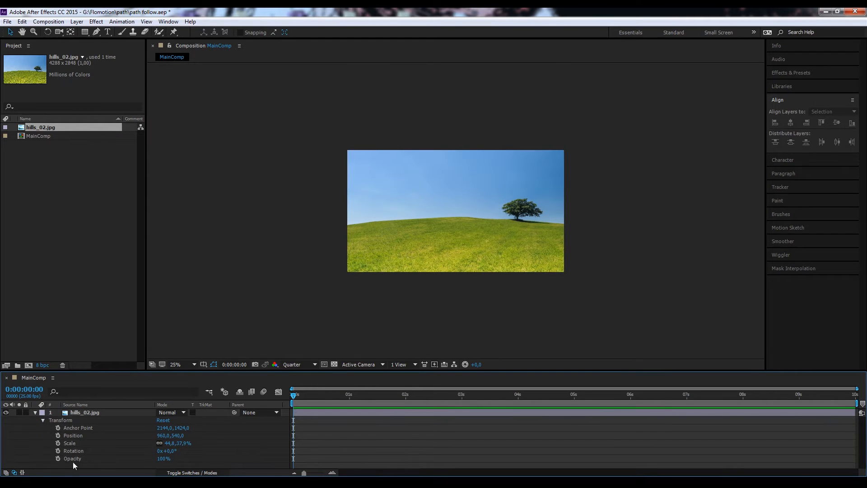
pyautogui.click(68, 443)
pyautogui.click(160, 443)
pyautogui.click(171, 443)
pyautogui.write('44')
pyautogui.click(194, 446)
pyautogui.write('44')
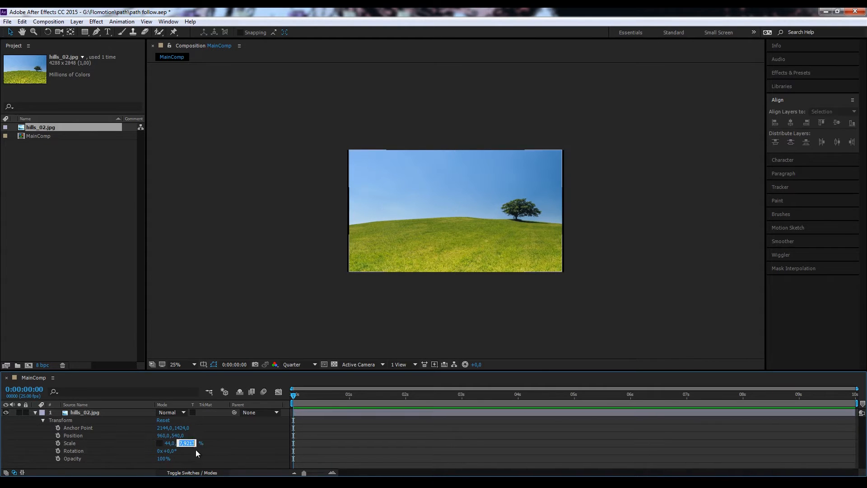
pyautogui.press('Return')
# Step: Set the hills_02.jpg layer's horizontal and vertical scale to 45% each
pyautogui.click(166, 443)
pyautogui.write('85')
pyautogui.click(186, 443)
pyautogui.write('45')
pyautogui.press('Return')
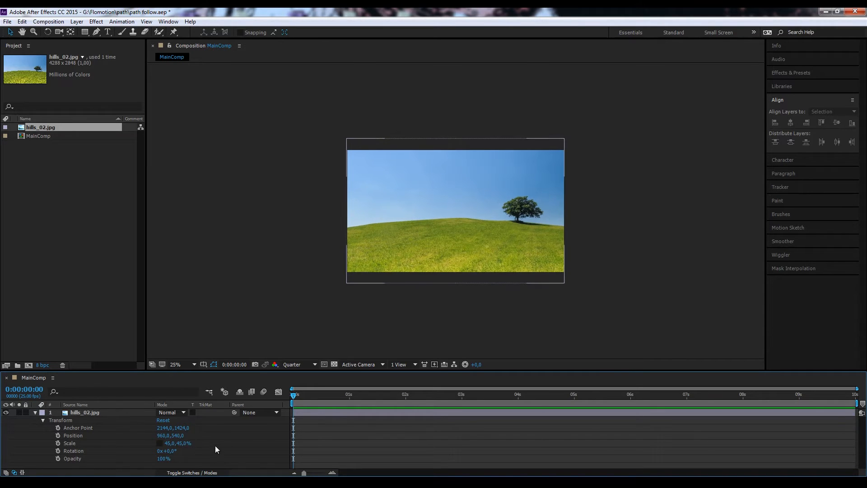
# Step: Set the composition's preview resolution to Half
pyautogui.scroll(2, 675, 289)
pyautogui.click(310, 364)
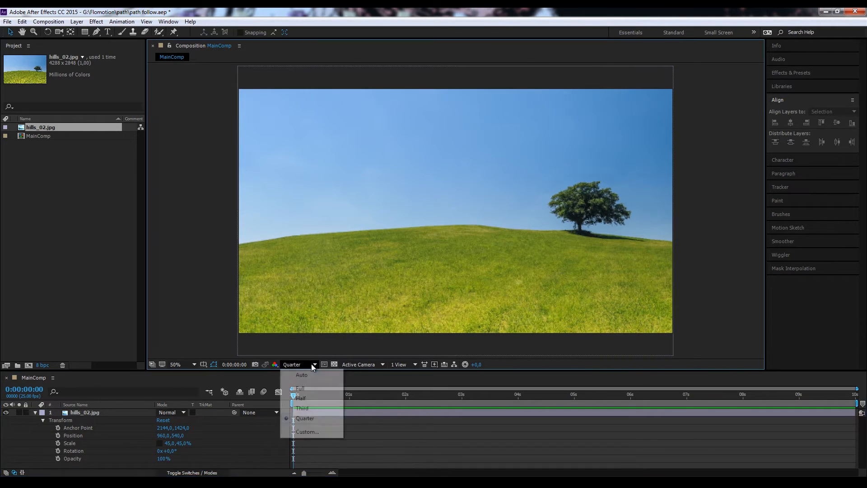
pyautogui.click(314, 400)
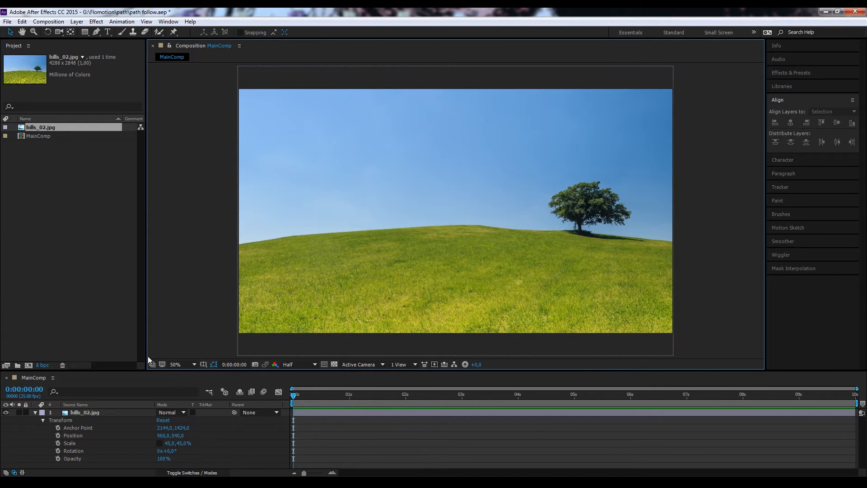
# Step: Move the hills_02.jpg layer down to position 960, 640, collapse its properties and enlarge the timeline area slightly
pyautogui.click(89, 413)
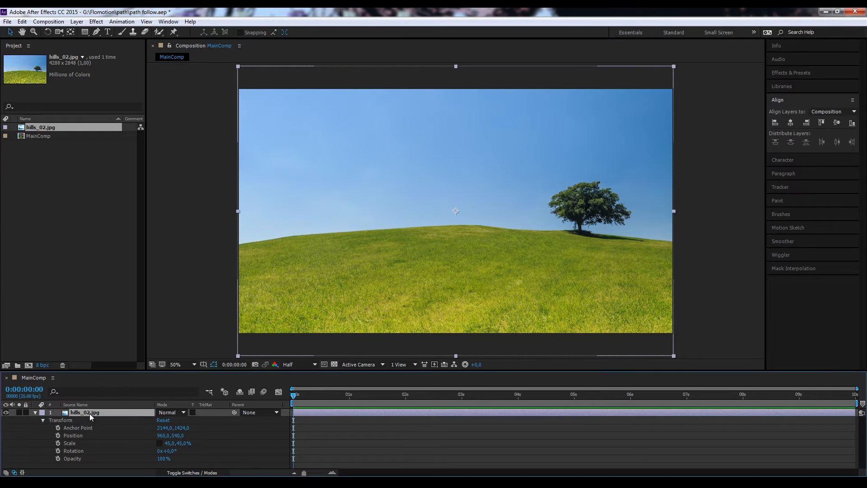
pyautogui.hotkey('shift', 'Down')
pyautogui.hotkey('shift', 'Down')
pyautogui.hotkey('shift', 'Down')
pyautogui.hotkey('shift', 'Down')
pyautogui.hotkey('shift', 'Down')
pyautogui.hotkey('shift', 'Down')
pyautogui.hotkey('shift', 'Down')
pyautogui.hotkey('shift', 'Down')
pyautogui.hotkey('shift', 'Down')
pyautogui.hotkey('shift', 'Down')
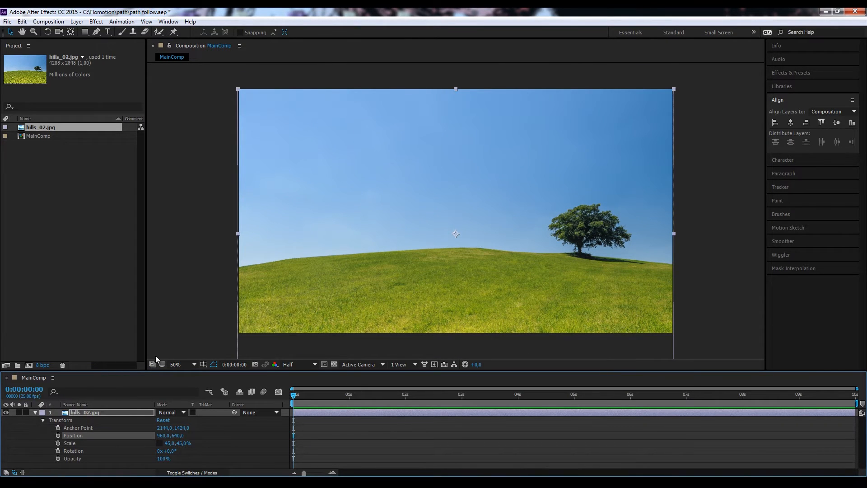
pyautogui.press('u')
pyautogui.moveTo(171, 371); pyautogui.dragTo(176, 356)
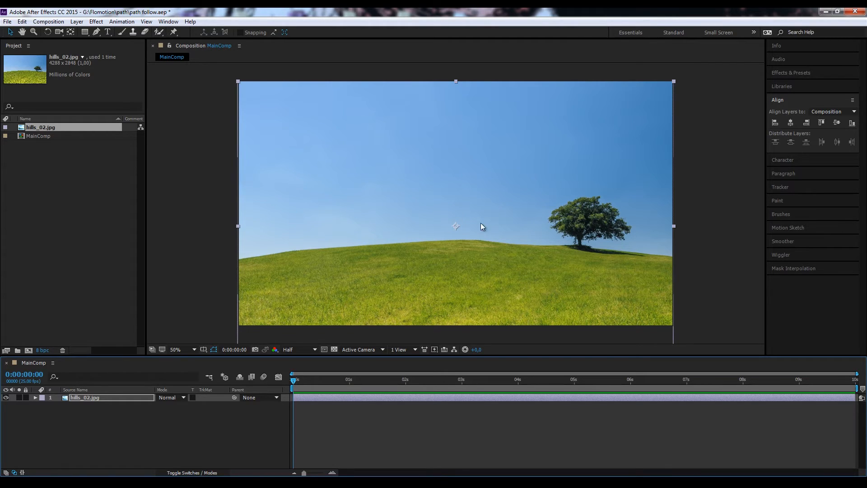
# Step: Pre-compose the hills_02.jpg layer as BG_Hills, moving all attributes into the new composition
pyautogui.scroll(-2, 516, 212)
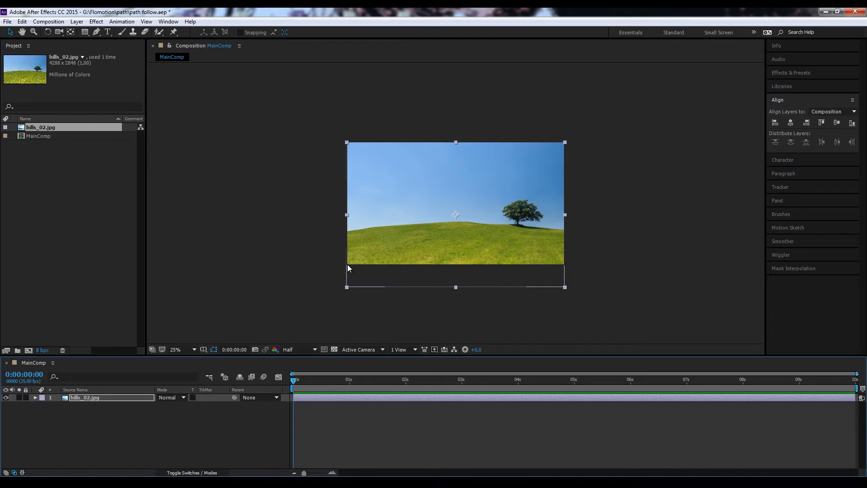
pyautogui.click(137, 415)
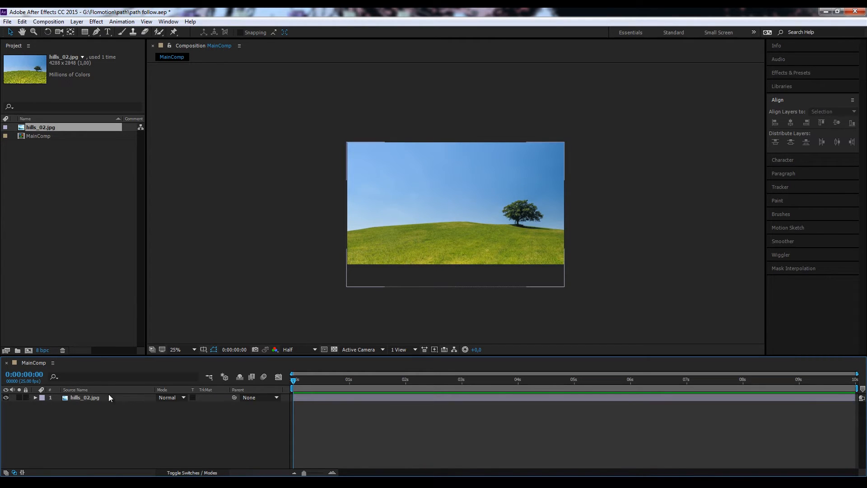
pyautogui.click(81, 399)
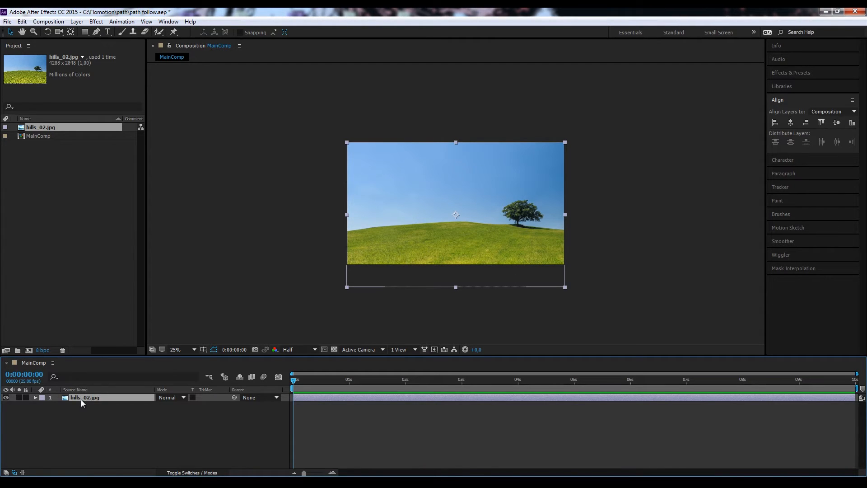
pyautogui.click(77, 21)
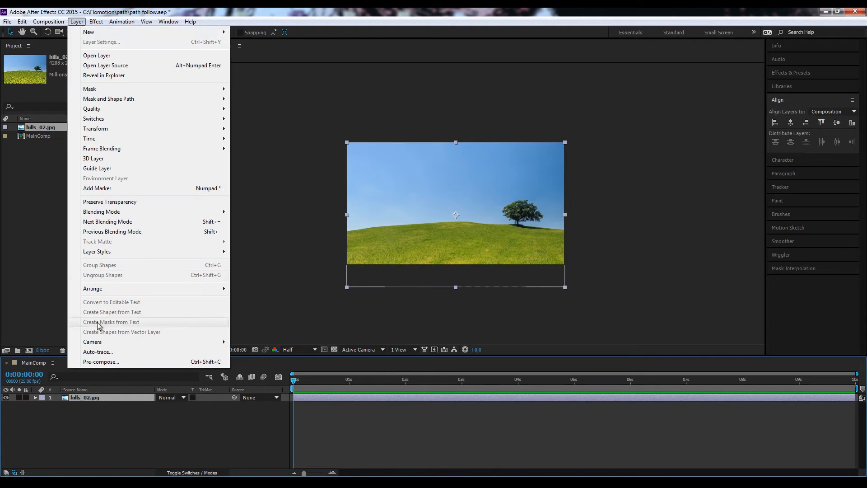
pyautogui.click(142, 362)
pyautogui.write('BG_Hills')
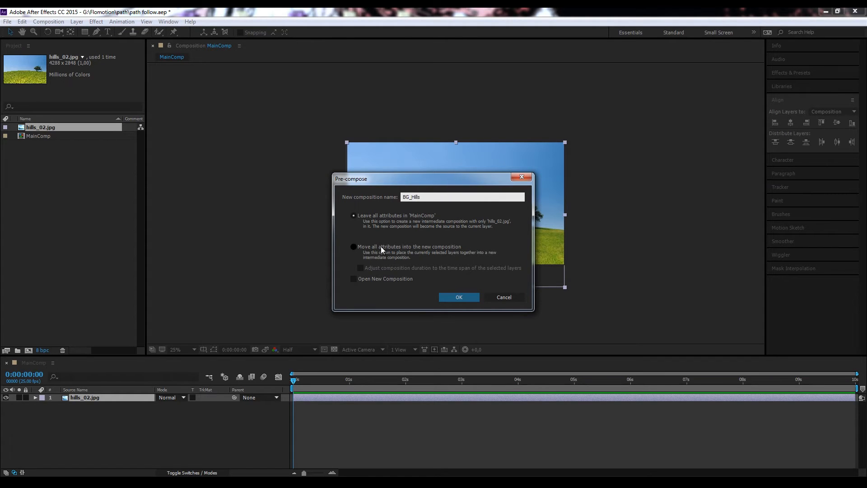
pyautogui.click(362, 245)
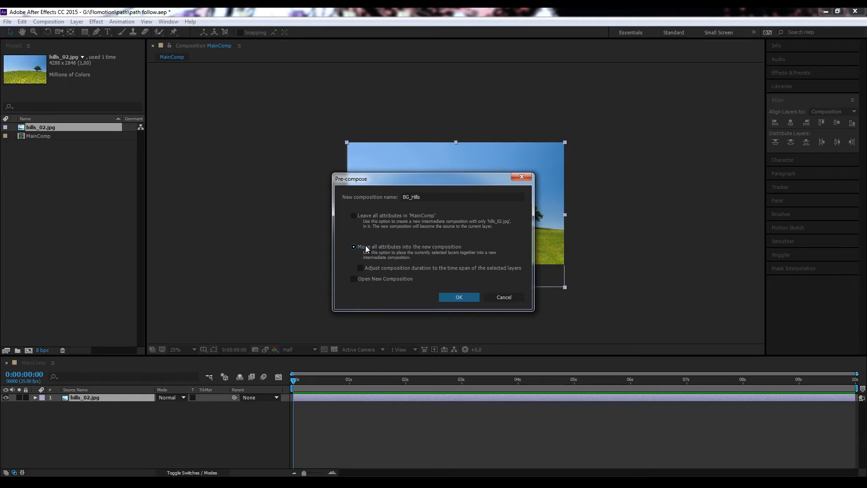
pyautogui.click(468, 297)
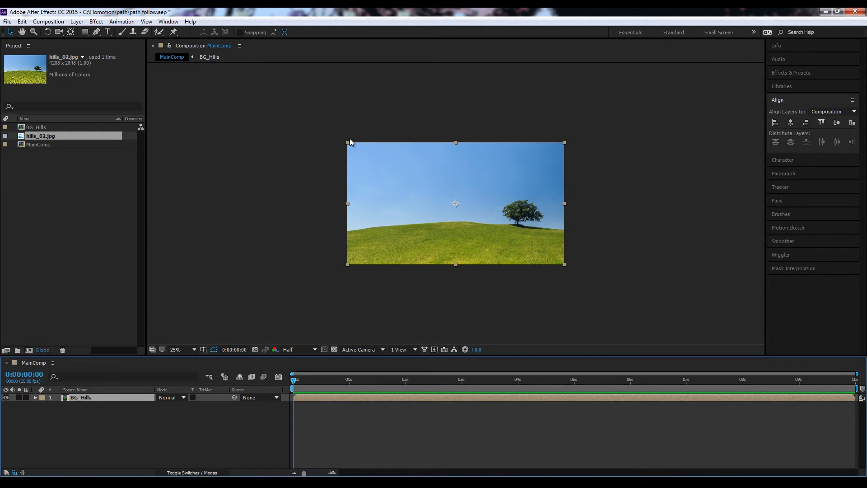
# Step: Start an open mask path on BG_Hills with the Pen tool at the image's left edge and curve it up the hill's ridge
pyautogui.press('.')
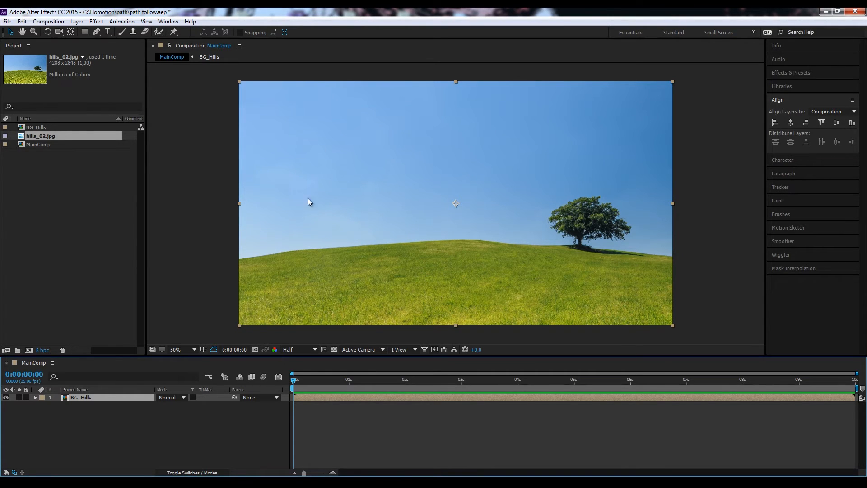
pyautogui.click(97, 32)
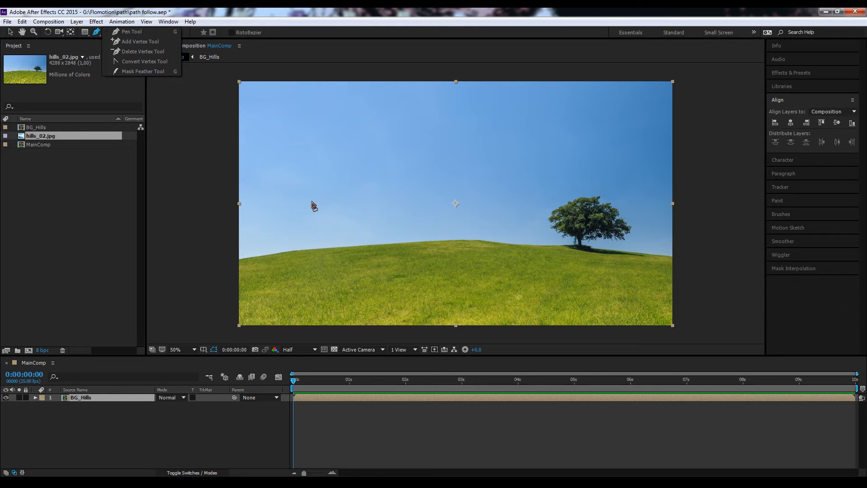
pyautogui.press('g')
pyautogui.press('g')
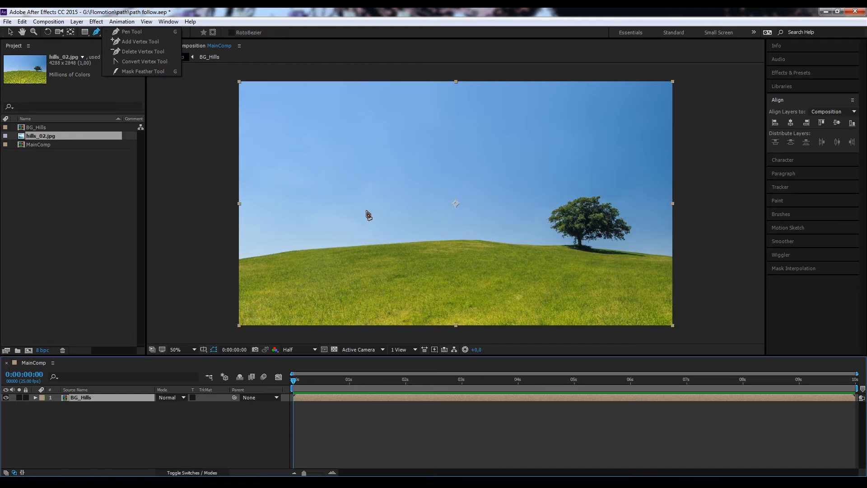
pyautogui.scroll(2, 318, 275)
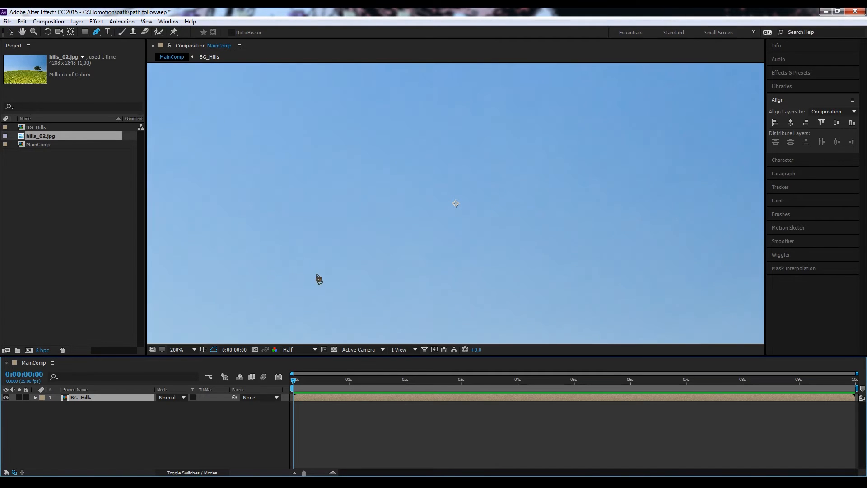
pyautogui.moveTo(319, 276); pyautogui.dragTo(488, 104)
pyautogui.moveTo(226, 334); pyautogui.dragTo(603, 257)
pyautogui.moveTo(343, 229); pyautogui.dragTo(412, 234)
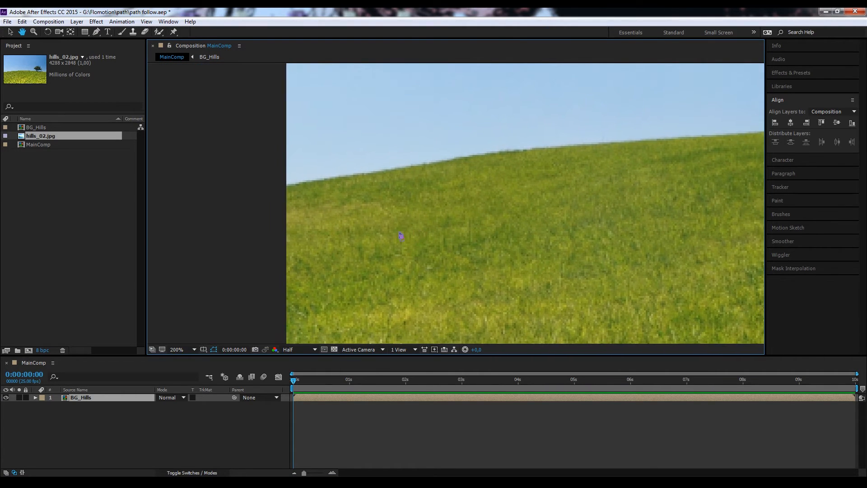
pyautogui.moveTo(309, 200); pyautogui.dragTo(279, 204)
pyautogui.press('g')
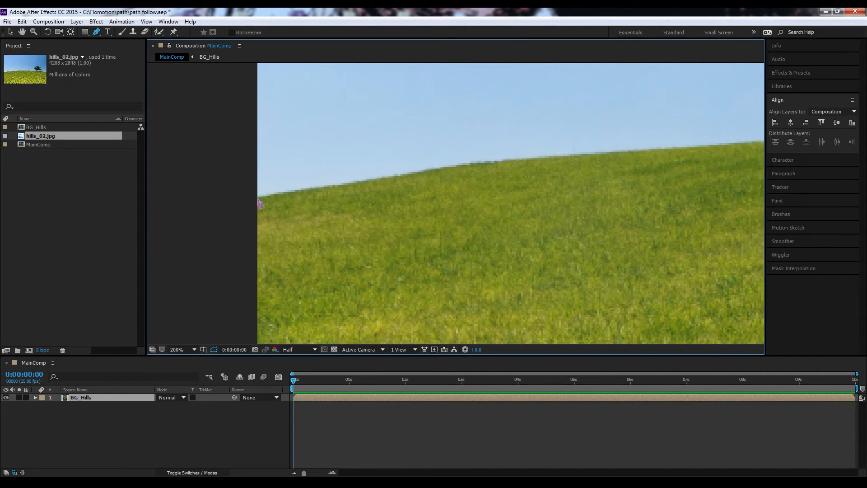
pyautogui.click(257, 199)
pyautogui.moveTo(433, 168); pyautogui.dragTo(453, 167)
pyautogui.moveTo(545, 236); pyautogui.dragTo(313, 258)
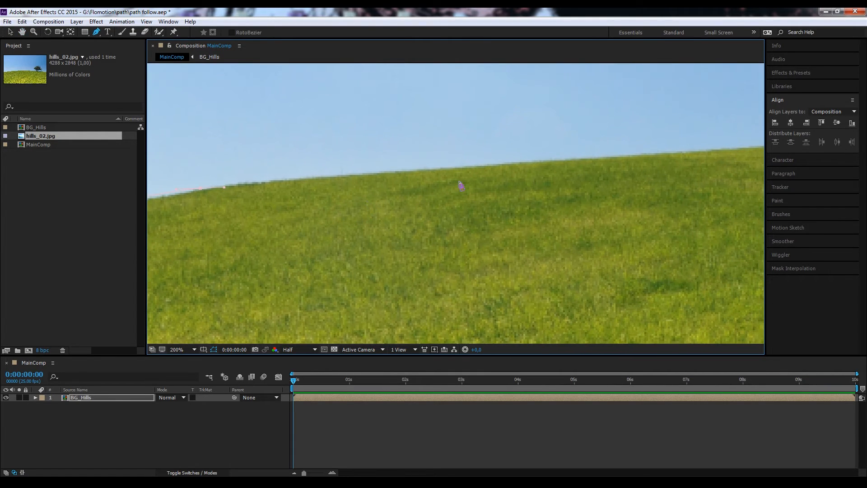
# Step: Continue the mask path with curved points along the ridge, over the hill's crest and down towards the tree
pyautogui.click(469, 167)
pyautogui.moveTo(237, 246); pyautogui.dragTo(149, 255)
pyautogui.moveTo(468, 174); pyautogui.dragTo(496, 173)
pyautogui.moveTo(388, 235); pyautogui.dragTo(236, 217)
pyautogui.moveTo(472, 154); pyautogui.dragTo(504, 158)
pyautogui.moveTo(388, 226); pyautogui.dragTo(230, 218)
pyautogui.moveTo(564, 168); pyautogui.dragTo(591, 168)
pyautogui.moveTo(434, 230); pyautogui.dragTo(272, 233)
pyautogui.moveTo(543, 166); pyautogui.dragTo(605, 180)
# Step: Trace the ridge past the foot of the tree with closely spaced points up to the image's right edge
pyautogui.moveTo(496, 239); pyautogui.dragTo(275, 228)
pyautogui.moveTo(456, 175); pyautogui.dragTo(472, 177)
pyautogui.moveTo(558, 188); pyautogui.dragTo(575, 191)
pyautogui.moveTo(623, 196); pyautogui.dragTo(631, 197)
pyautogui.moveTo(688, 202); pyautogui.dragTo(693, 202)
pyautogui.press(',')
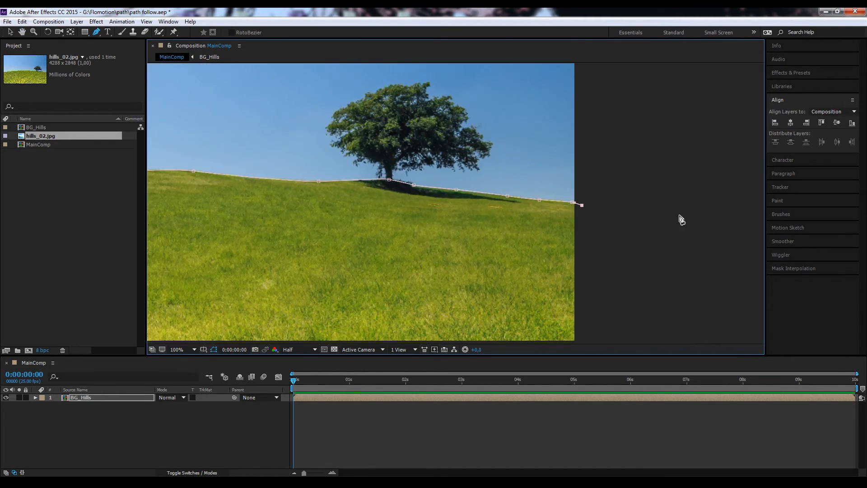
# Step: Extend the open mask path nearly horizontally with points well beyond the image's right edge
pyautogui.click(605, 207)
pyautogui.click(718, 208)
pyautogui.scroll(-2, 736, 232)
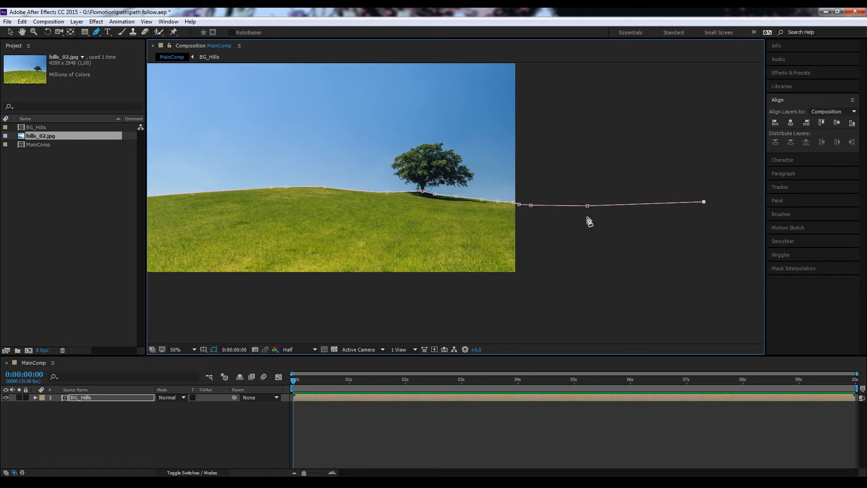
pyautogui.scroll(-1, 586, 218)
pyautogui.moveTo(493, 252); pyautogui.dragTo(563, 251)
pyautogui.press('m')
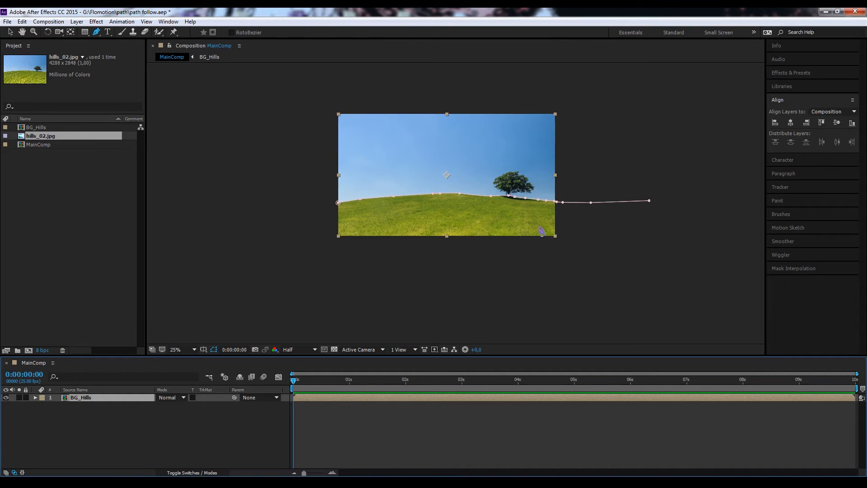
# Step: Inspect the traced path up close along the hill's crest and select the point just right of the peak
pyautogui.press('.')
pyautogui.press('.')
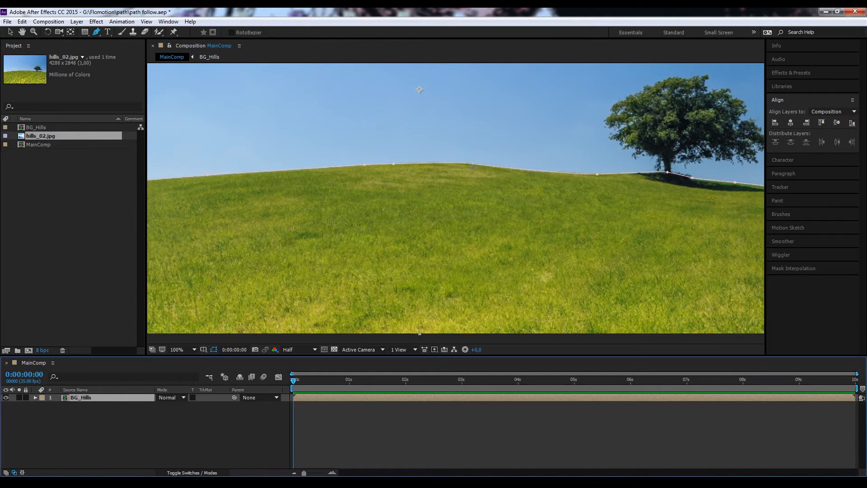
pyautogui.press('.')
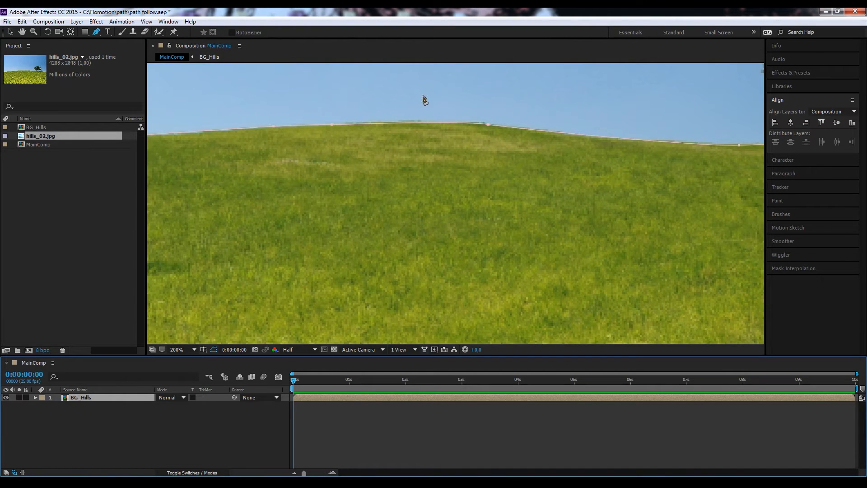
pyautogui.press('v')
pyautogui.click(489, 125)
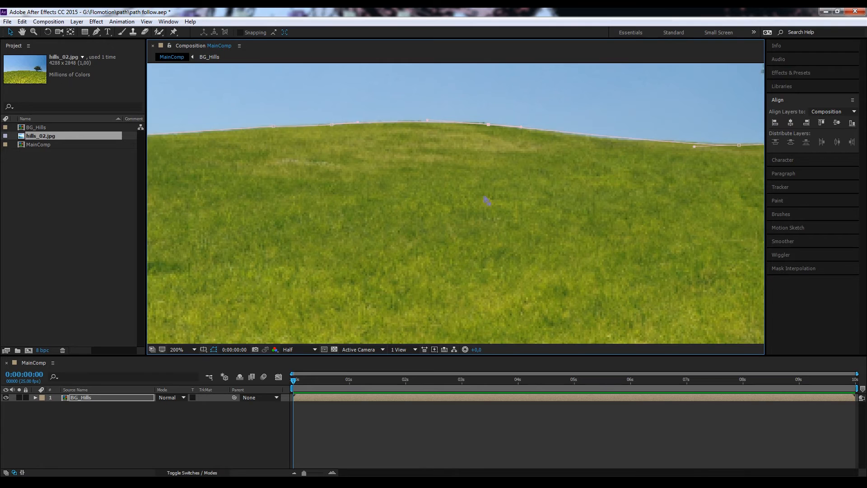
pyautogui.press(',')
pyautogui.press(',')
pyautogui.moveTo(550, 237); pyautogui.dragTo(517, 248)
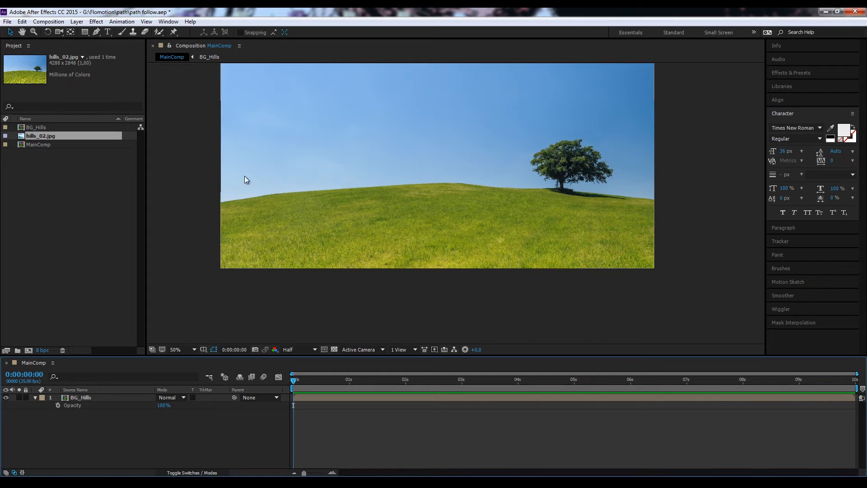
# Step: Add a text layer above the hill reading "I am walking over the hills"
pyautogui.hotkey('ctrl', 't')
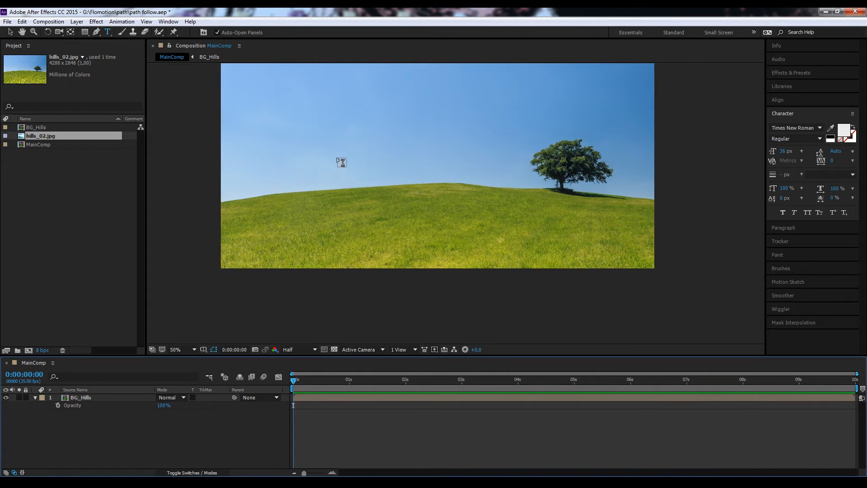
pyautogui.click(361, 173)
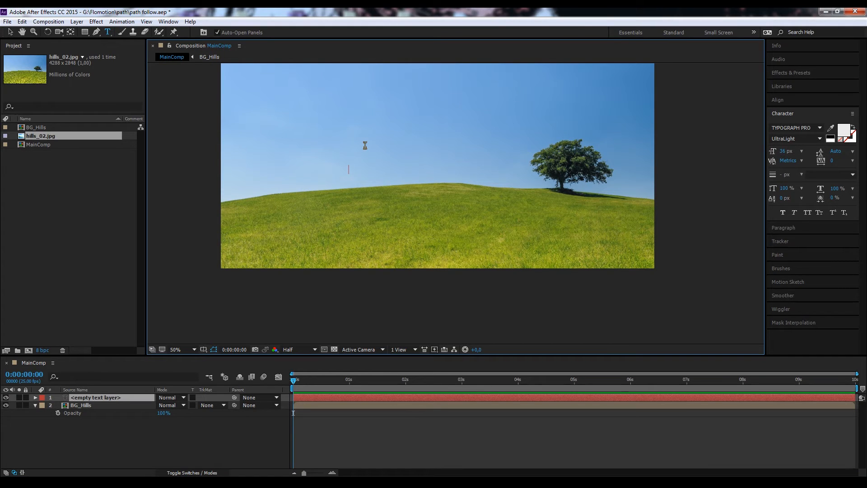
pyautogui.write('I am wo')
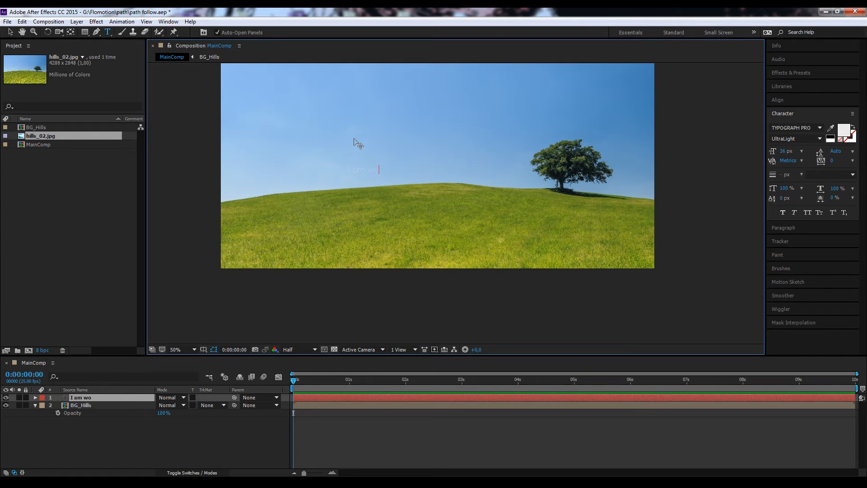
pyautogui.press('BackSpace')
pyautogui.write('alking over the hills')
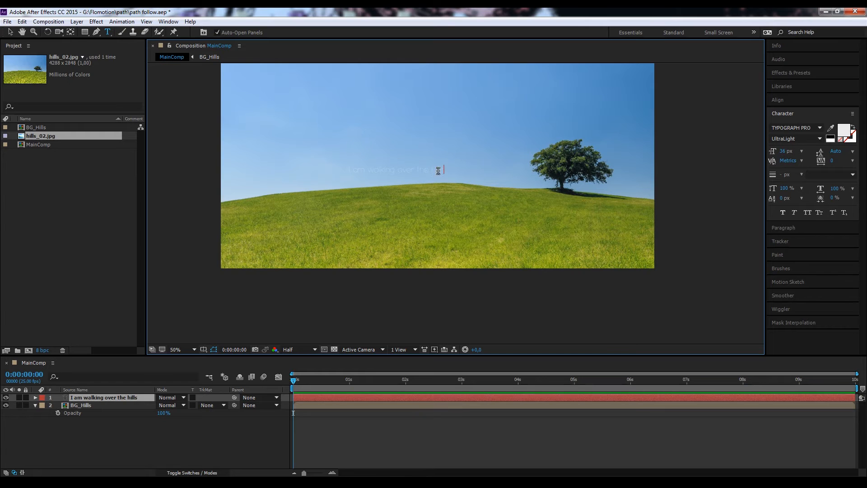
# Step: Set the whole text line's fill colour to white and its font style to SemiBold
pyautogui.moveTo(438, 170); pyautogui.dragTo(325, 188)
pyautogui.click(844, 131)
pyautogui.click(523, 191)
pyautogui.click(819, 139)
pyautogui.click(810, 188)
pyautogui.click(380, 443)
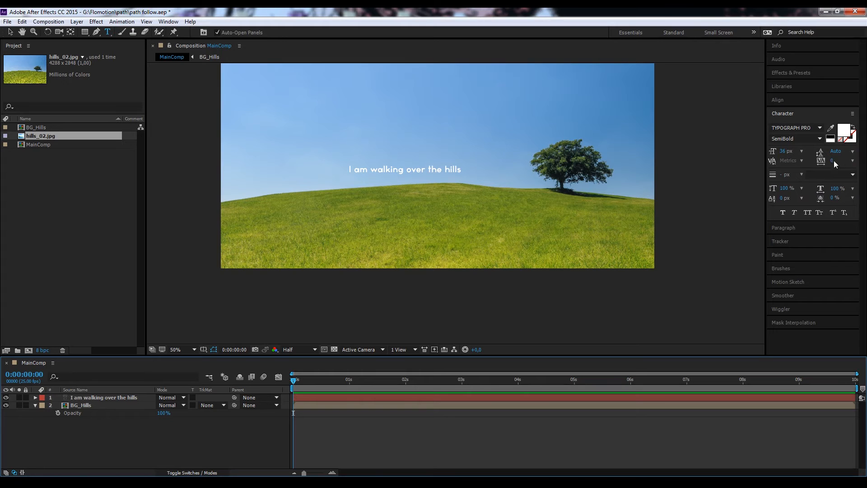
# Step: Look through the BG_Hills layer's Mask 1 properties down to its Mask Path and collapse the layer
pyautogui.moveTo(470, 129); pyautogui.dragTo(469, 174)
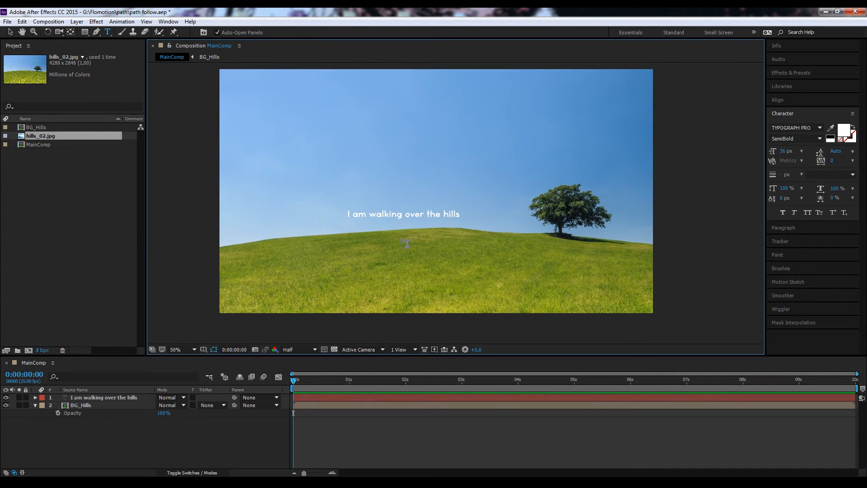
pyautogui.click(88, 405)
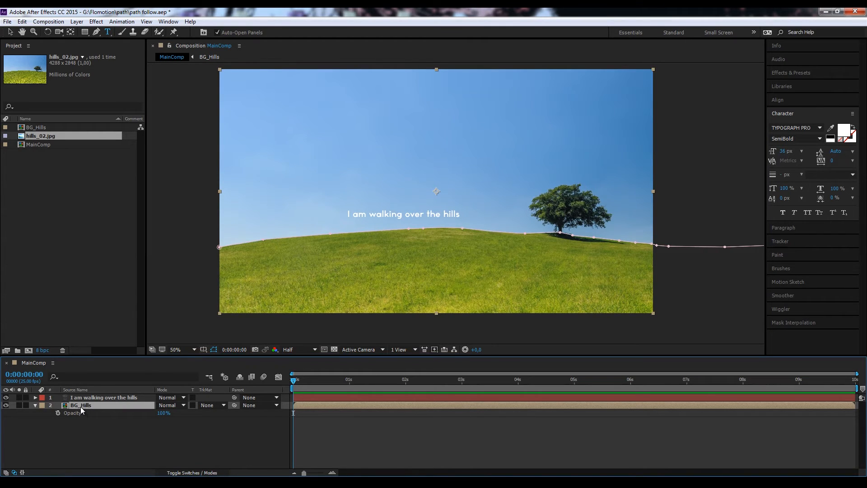
pyautogui.click(36, 405)
pyautogui.click(35, 405)
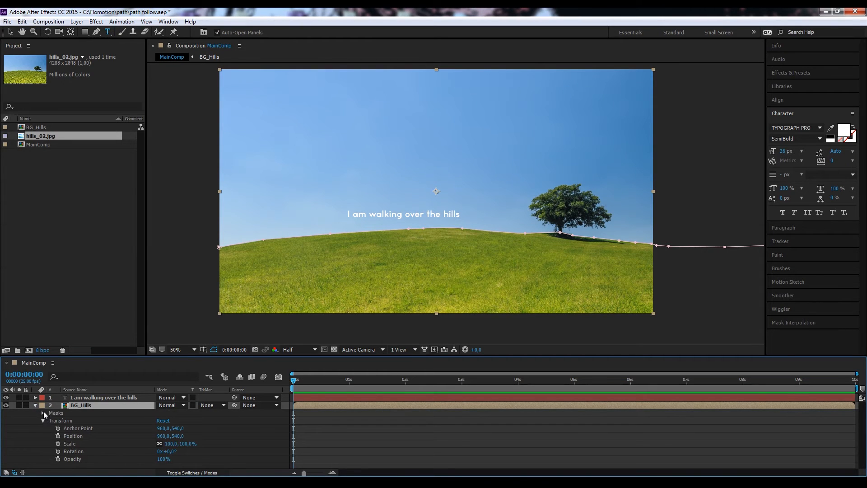
pyautogui.click(44, 412)
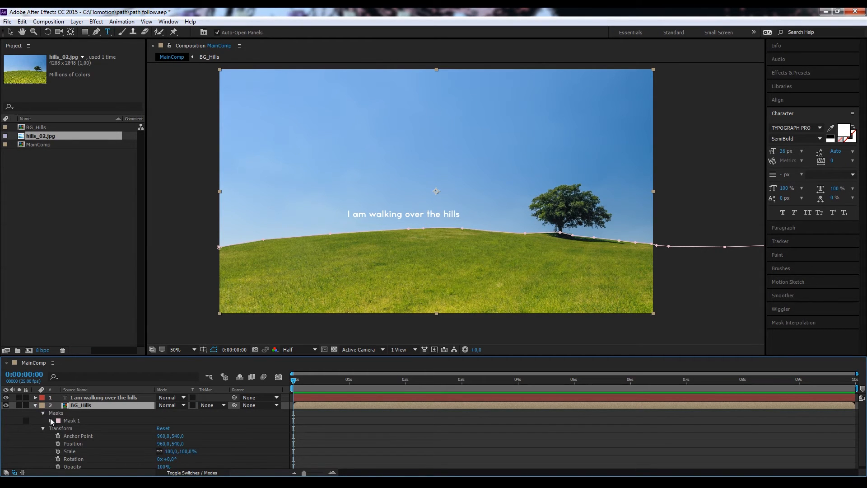
pyautogui.click(50, 419)
pyautogui.click(82, 427)
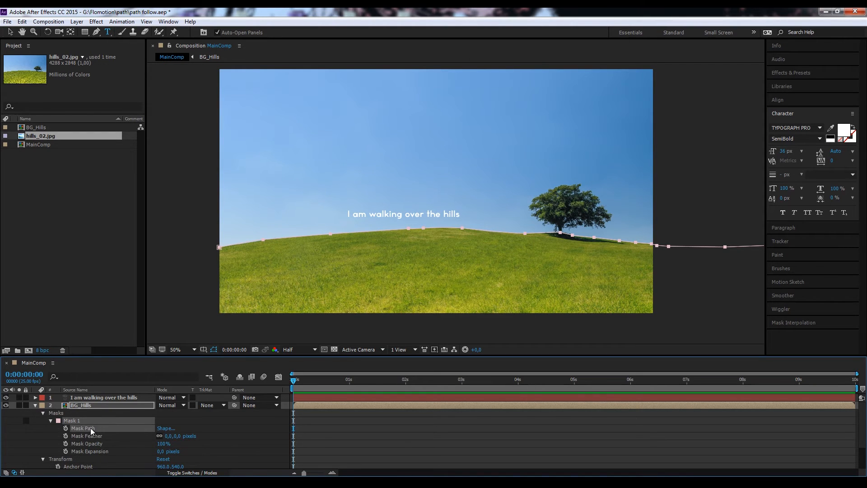
pyautogui.click(35, 405)
# Step: Reveal the Mask Path property of Mask 1 on the BG_Hills layer and copy it
pyautogui.click(97, 406)
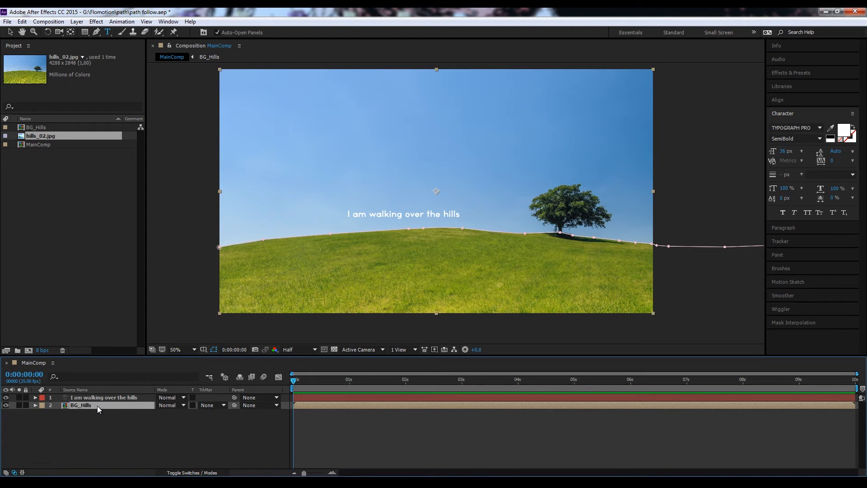
pyautogui.press('m')
pyautogui.click(84, 420)
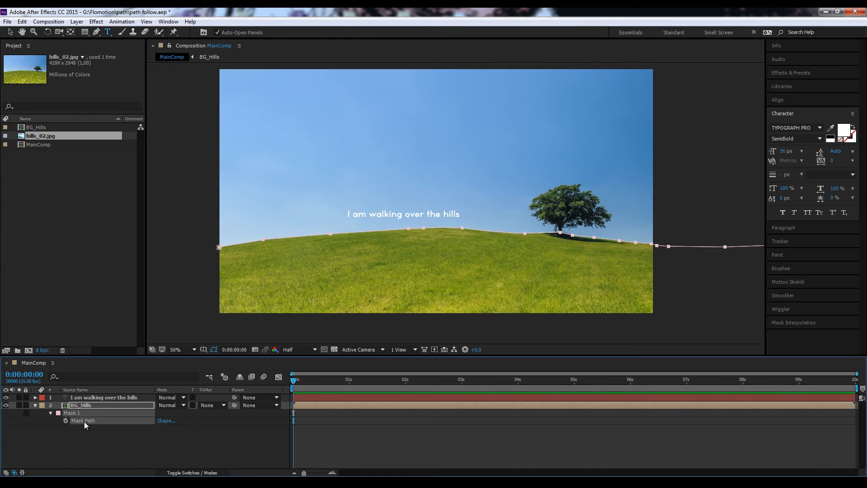
pyautogui.click(22, 21)
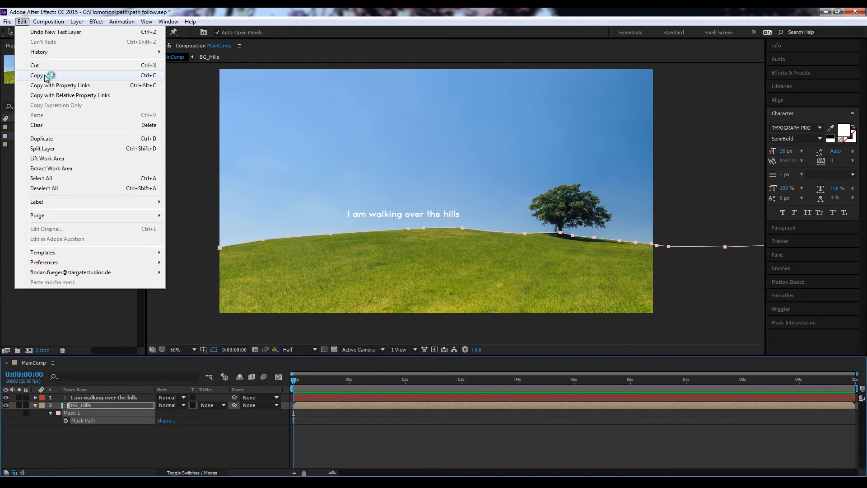
pyautogui.click(116, 75)
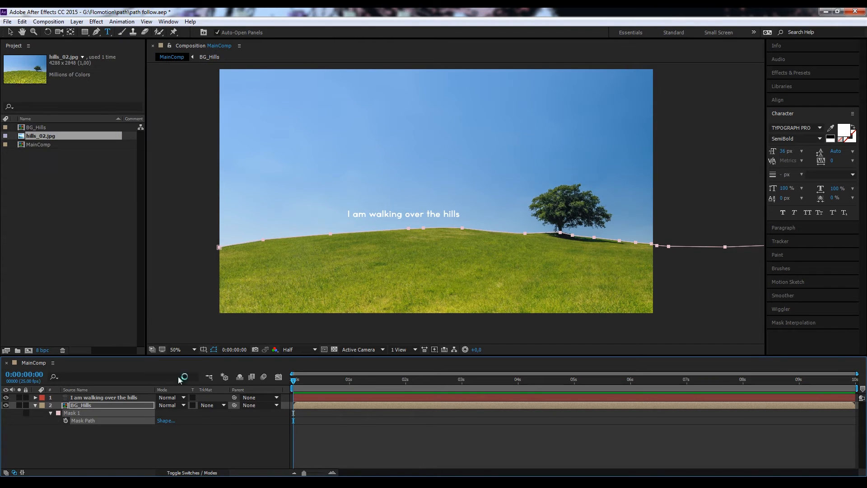
# Step: Paste the copied mask onto the "I am walking over the hills" text layer and expand that layer's Transform properties
pyautogui.click(84, 397)
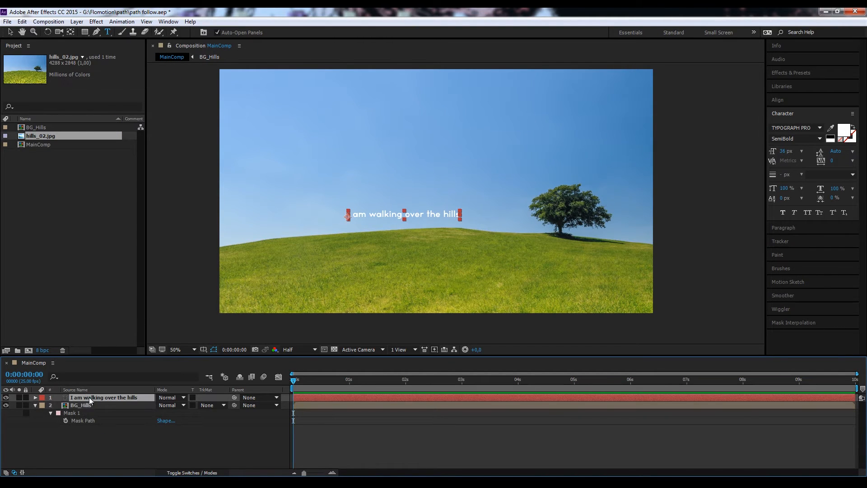
pyautogui.click(94, 437)
pyautogui.click(85, 398)
pyautogui.click(22, 21)
pyautogui.click(37, 116)
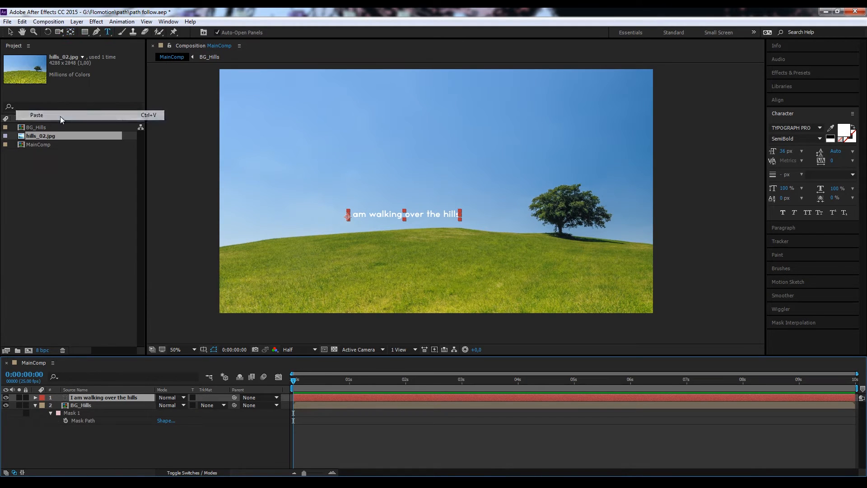
pyautogui.scroll(-2, 373, 287)
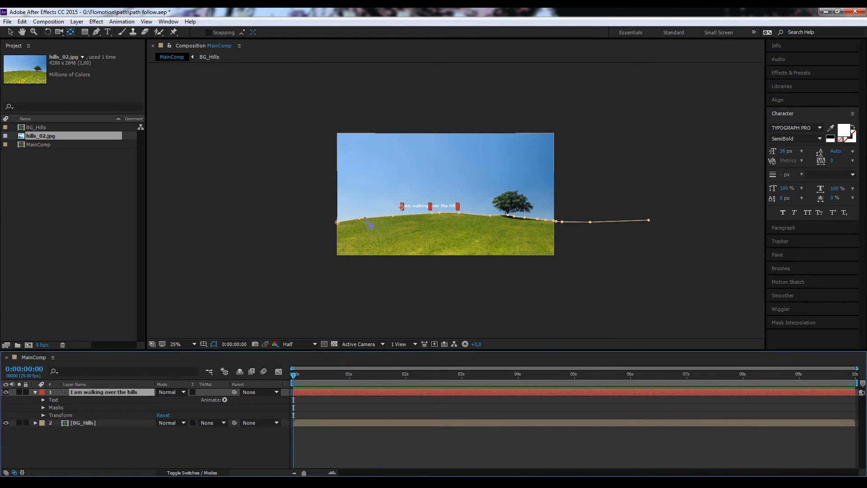
pyautogui.click(43, 414)
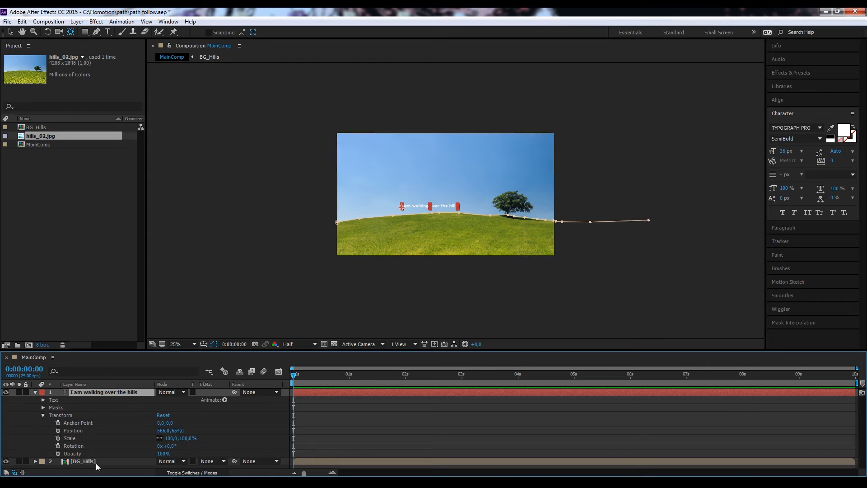
# Step: Try to free-transform the whole ridge mask path on the BG_Hills layer by shifting and rotating it
pyautogui.click(77, 461)
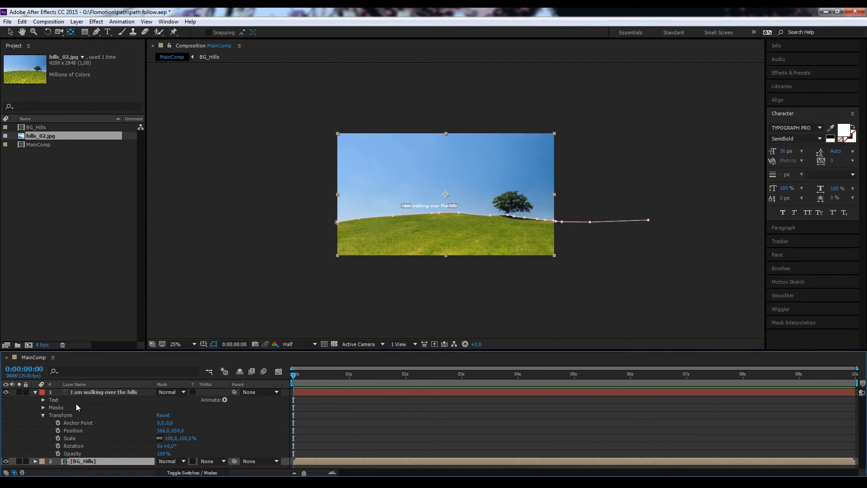
pyautogui.press('v')
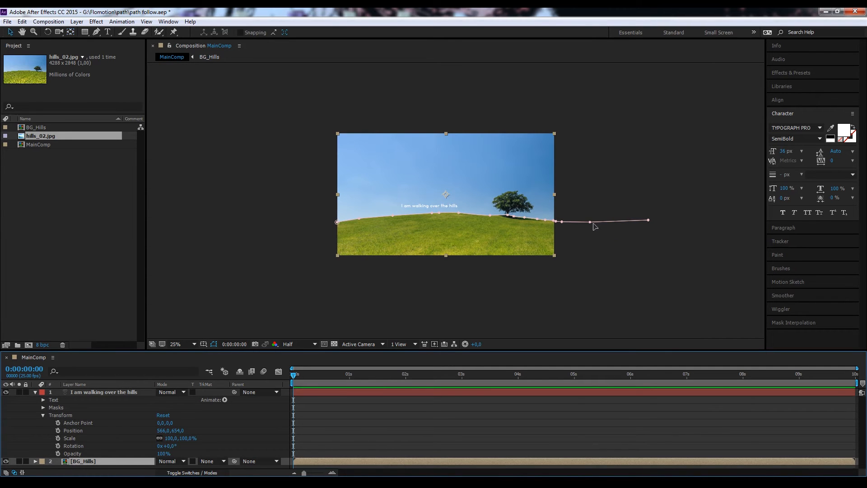
pyautogui.doubleClick(589, 221)
pyautogui.moveTo(590, 221)
pyautogui.mouseDown()
pyautogui.moveTo(607, 215)
pyautogui.moveTo(592, 219)
pyautogui.mouseUp()
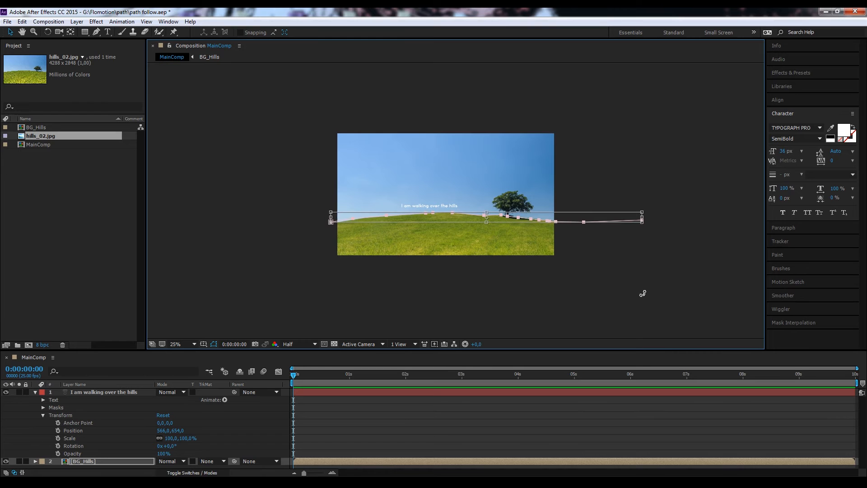
pyautogui.scroll(2, 641, 293)
pyautogui.moveTo(345, 282); pyautogui.dragTo(568, 234)
pyautogui.scroll(-2, 564, 243)
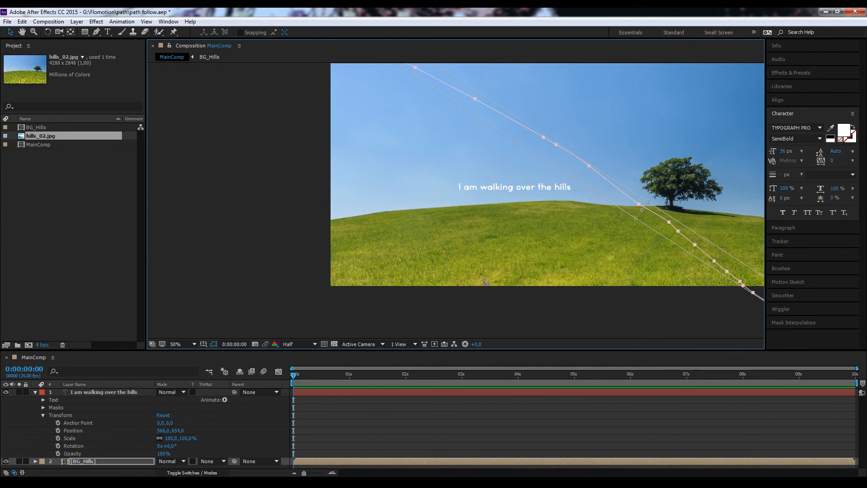
pyautogui.scroll(-1, 564, 243)
pyautogui.moveTo(562, 225); pyautogui.dragTo(492, 256)
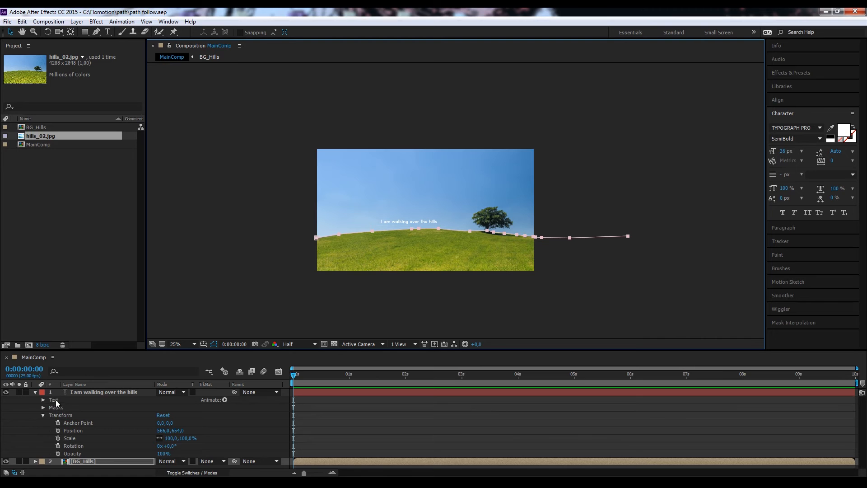
# Step: Expand the text layer's Path Options and set its Path to Mask 1
pyautogui.click(87, 391)
pyautogui.click(53, 400)
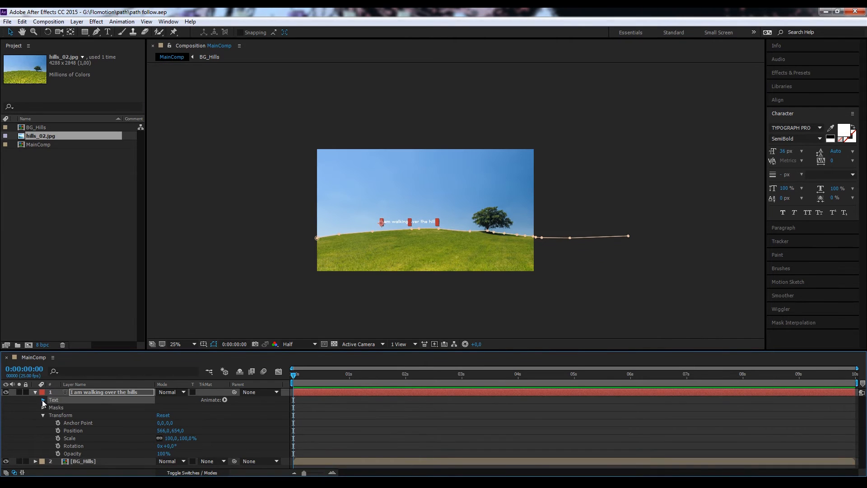
pyautogui.click(43, 399)
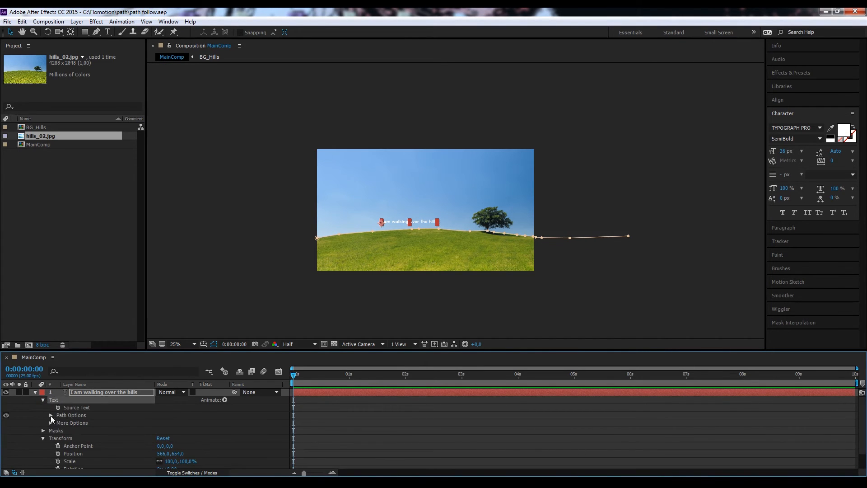
pyautogui.click(51, 415)
pyautogui.click(207, 423)
pyautogui.click(195, 447)
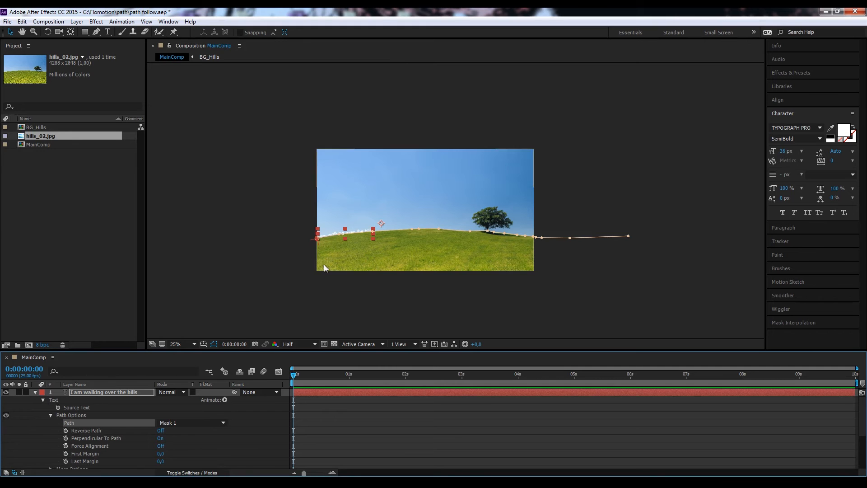
# Step: Set the text's First Margin to 1935 so it sits past the image's right edge, and keyframe it at 0 seconds
pyautogui.press('.')
pyautogui.press('.')
pyautogui.moveTo(314, 292); pyautogui.dragTo(437, 265)
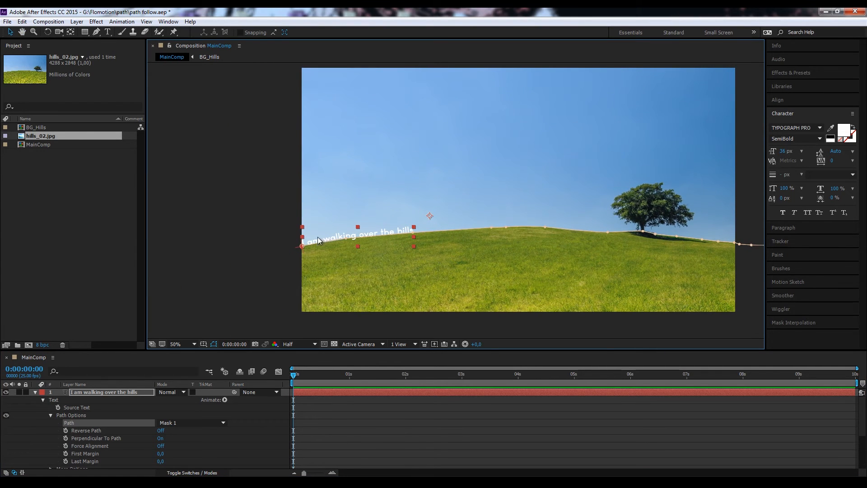
pyautogui.moveTo(367, 350); pyautogui.dragTo(367, 331)
pyautogui.click(488, 230)
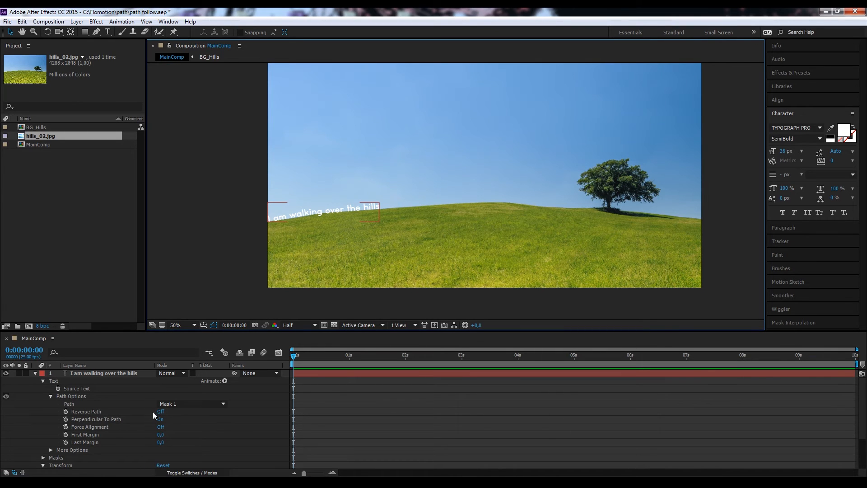
pyautogui.press(',')
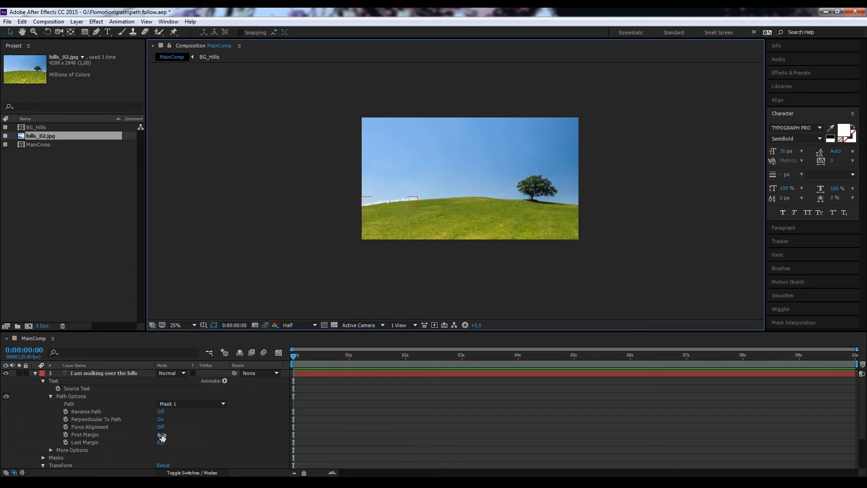
pyautogui.moveTo(161, 434); pyautogui.dragTo(171, 451)
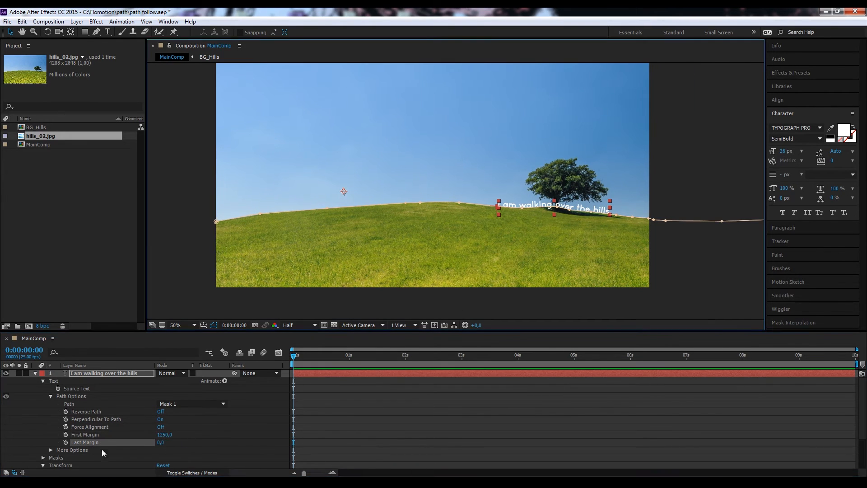
pyautogui.moveTo(164, 434); pyautogui.dragTo(455, 421)
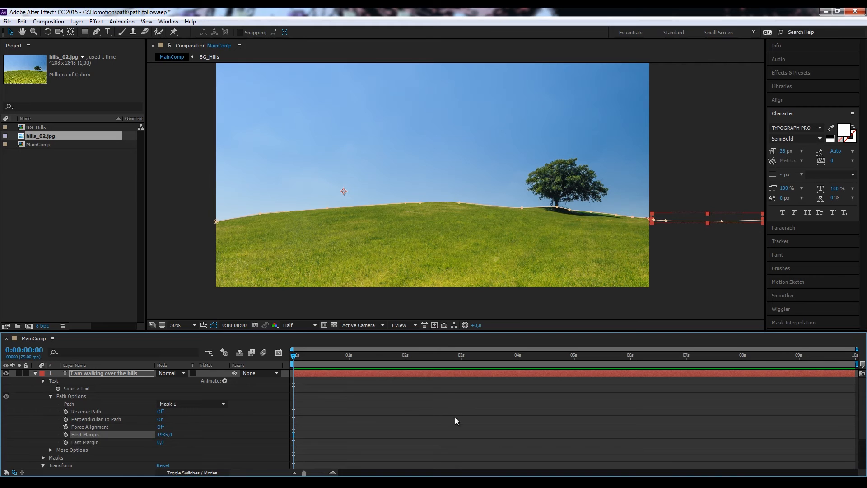
pyautogui.click(65, 434)
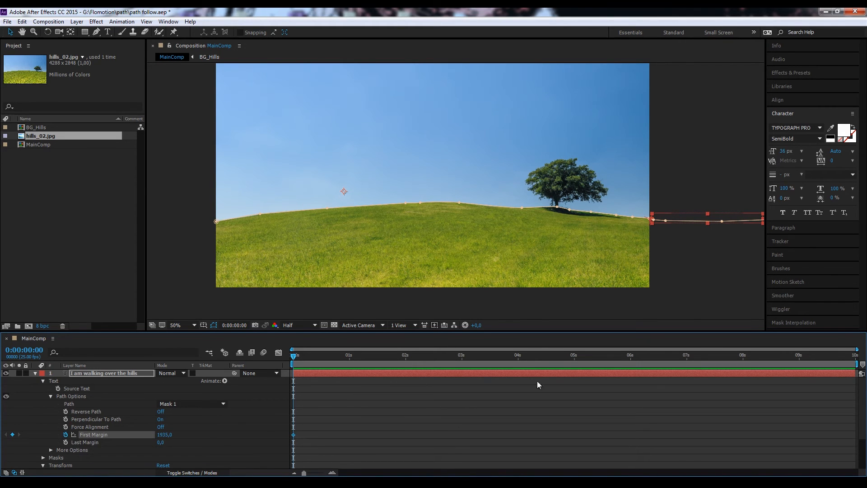
# Step: Add a First Margin keyframe of 140 at 4 seconds so the text travels along the hill
pyautogui.click(519, 357)
pyautogui.moveTo(165, 434); pyautogui.dragTo(18, 435)
pyautogui.click(165, 435)
pyautogui.write('0')
pyautogui.click(238, 407)
pyautogui.moveTo(161, 434); pyautogui.dragTo(232, 439)
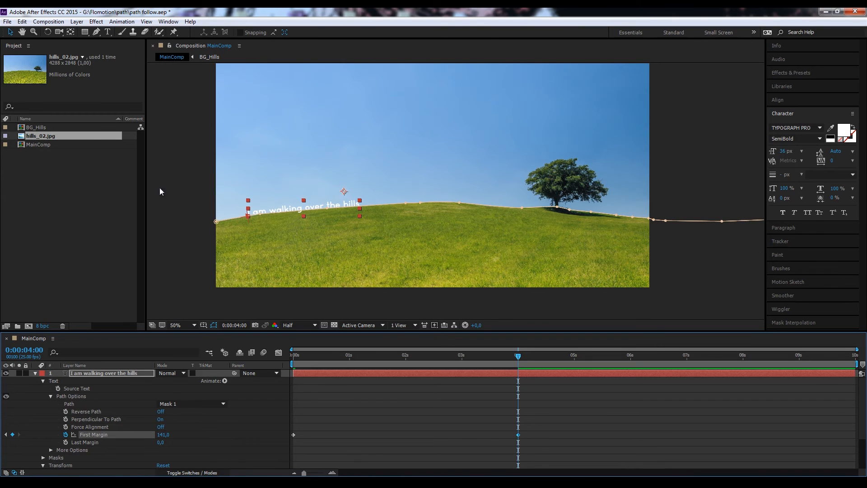
pyautogui.click(164, 434)
pyautogui.write('140')
pyautogui.click(241, 406)
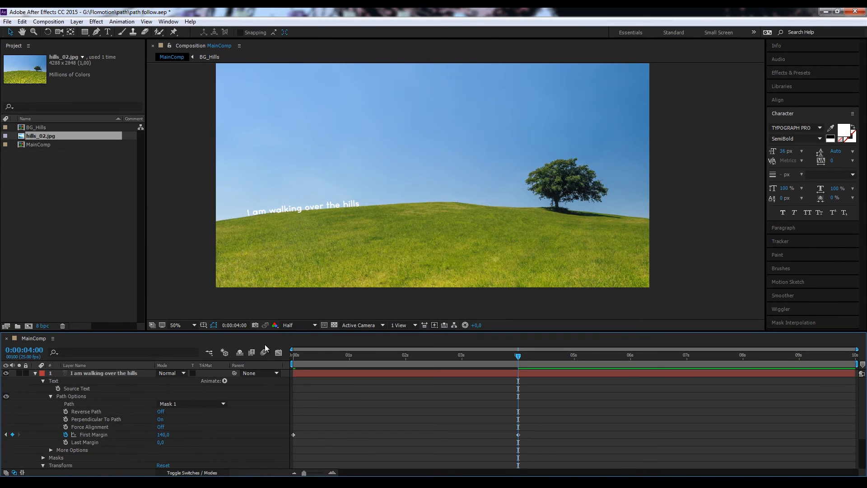
# Step: Preview the text animation from the start of the composition
pyautogui.click(296, 359)
pyautogui.press('space')
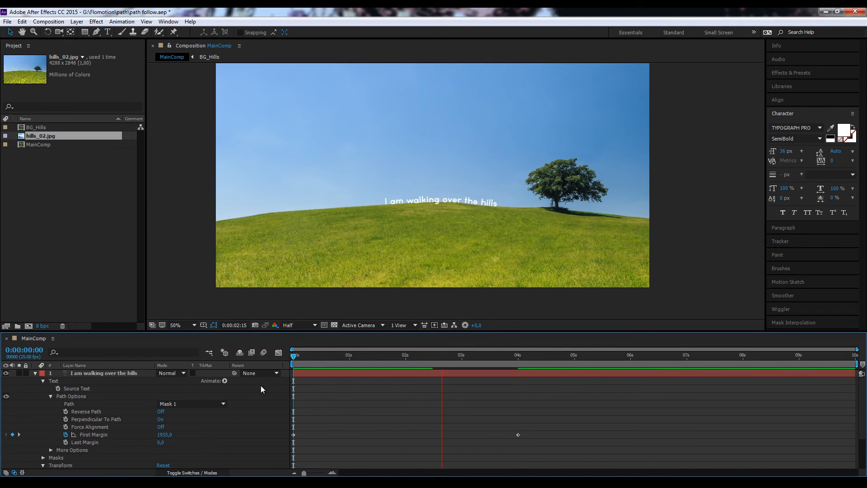
pyautogui.press('space')
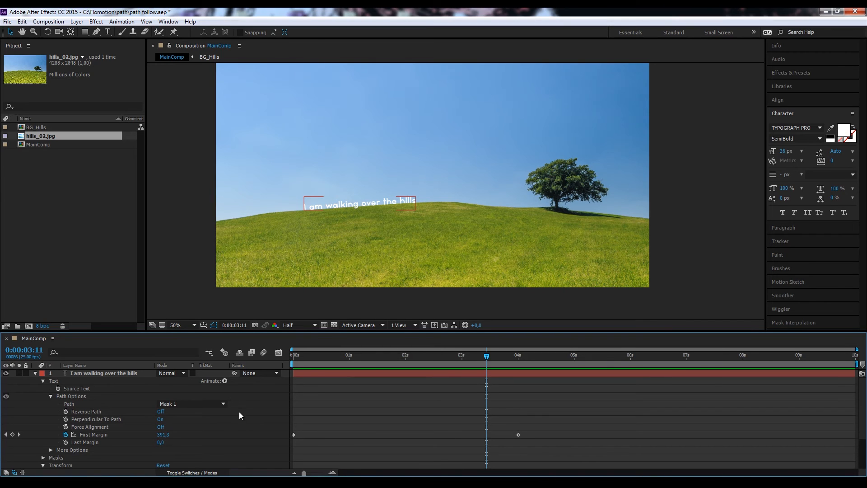
# Step: Expand the text layer's More Options, then try bending its mask path into a wave at the hilltop, checking the text at 0:00:02:09
pyautogui.click(51, 449)
pyautogui.scroll(-1, 50, 451)
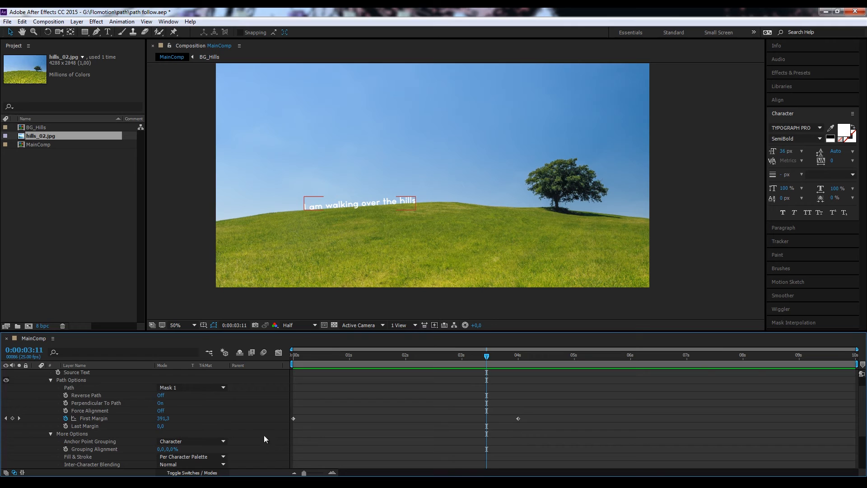
pyautogui.scroll(-1, 201, 426)
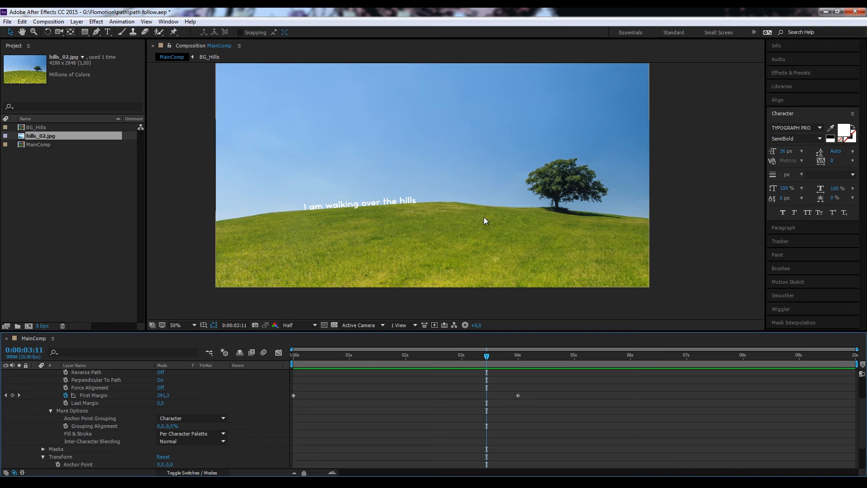
pyautogui.scroll(2, 151, 396)
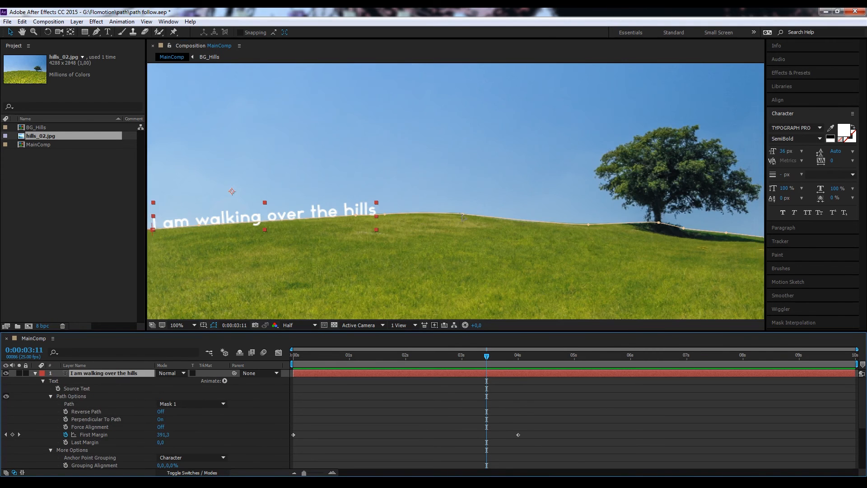
pyautogui.click(463, 214)
pyautogui.moveTo(463, 214); pyautogui.dragTo(479, 202)
pyautogui.moveTo(486, 357); pyautogui.dragTo(428, 362)
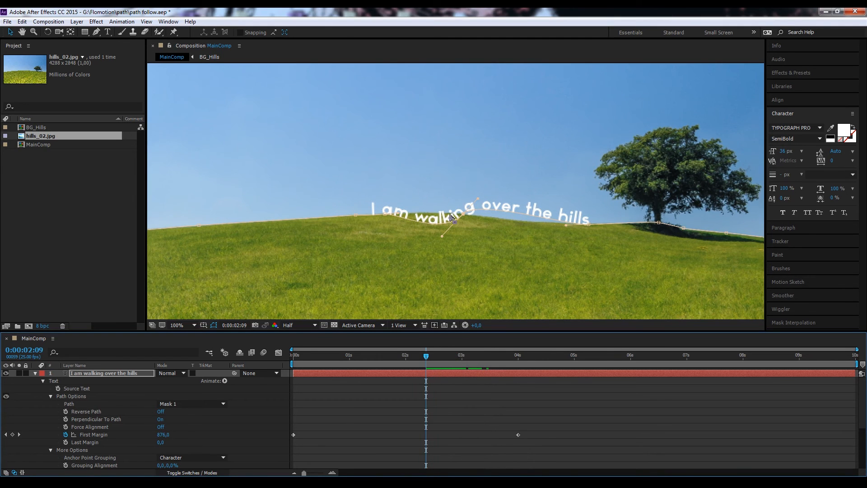
# Step: Try Word and Line as the Anchor Point Grouping, scrubbing the animation around 2 seconds, and return it to Character
pyautogui.click(201, 457)
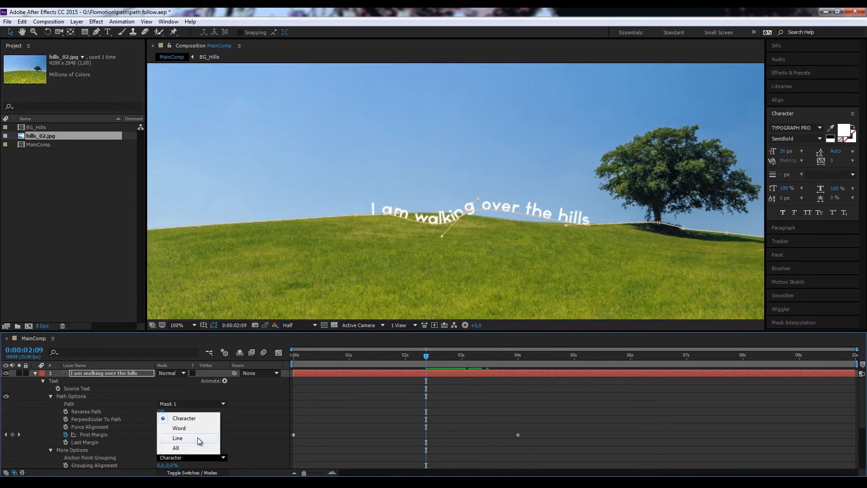
pyautogui.click(194, 428)
pyautogui.moveTo(428, 357)
pyautogui.mouseDown()
pyautogui.moveTo(403, 362)
pyautogui.moveTo(431, 363)
pyautogui.moveTo(419, 364)
pyautogui.mouseUp()
pyautogui.scroll(-1, 330, 411)
pyautogui.click(194, 435)
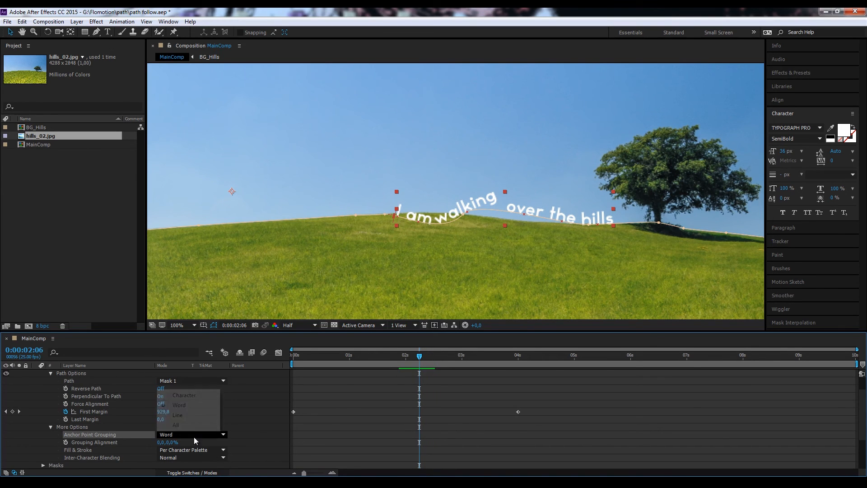
pyautogui.click(188, 414)
pyautogui.moveTo(420, 361)
pyautogui.mouseDown()
pyautogui.moveTo(378, 362)
pyautogui.moveTo(413, 362)
pyautogui.mouseUp()
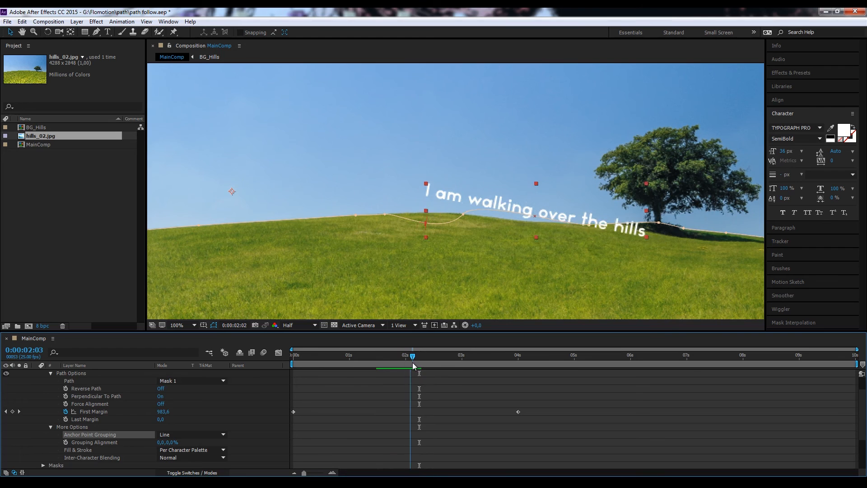
pyautogui.click(194, 435)
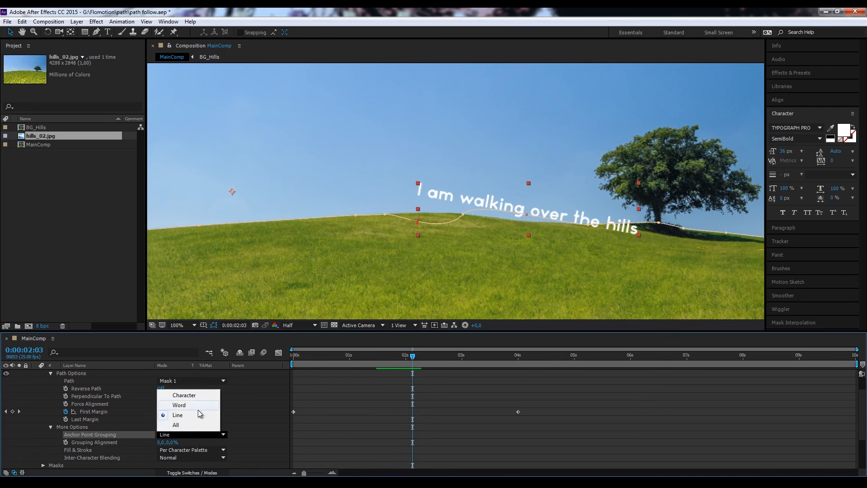
pyautogui.click(198, 394)
# Step: Move the current time to 0:00:00:18 and collapse the text layer's properties
pyautogui.moveTo(412, 356); pyautogui.dragTo(334, 360)
pyautogui.press(',')
pyautogui.click(686, 290)
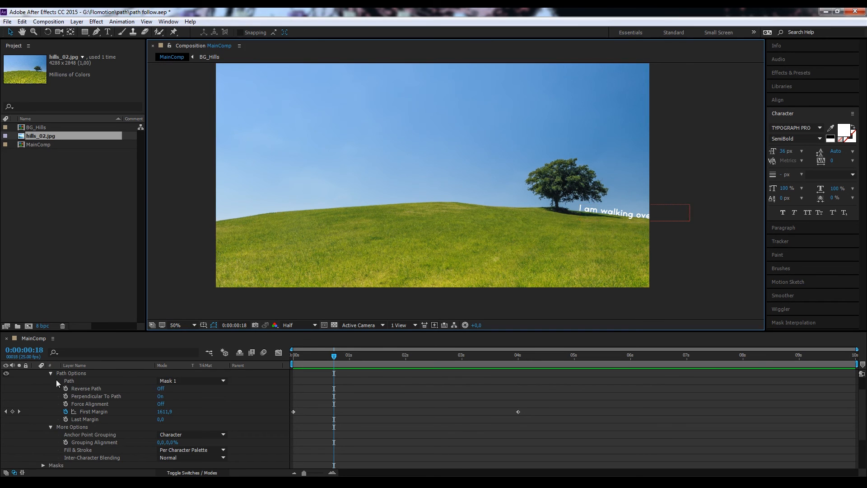
pyautogui.scroll(1, 56, 383)
pyautogui.click(35, 374)
# Step: Duplicate the BG_Hills layer, placing the copy above the text layer, and solo that copy
pyautogui.click(75, 383)
pyautogui.hotkey('ctrl', 'd')
pyautogui.moveTo(75, 383); pyautogui.dragTo(71, 376)
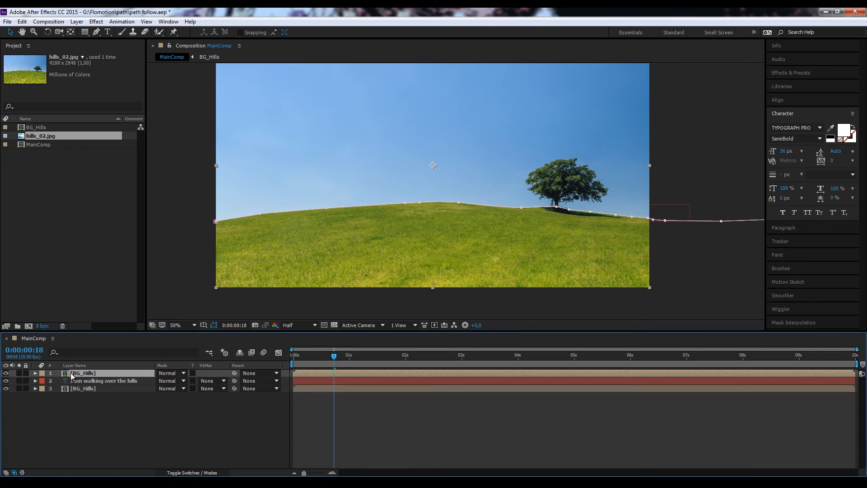
pyautogui.click(19, 373)
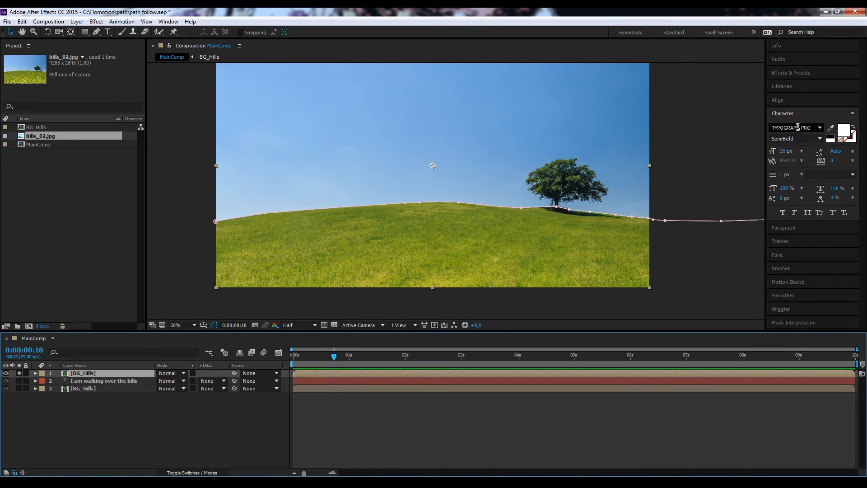
# Step: Find the Color Key effect and apply it to the top BG_Hills layer
pyautogui.click(809, 76)
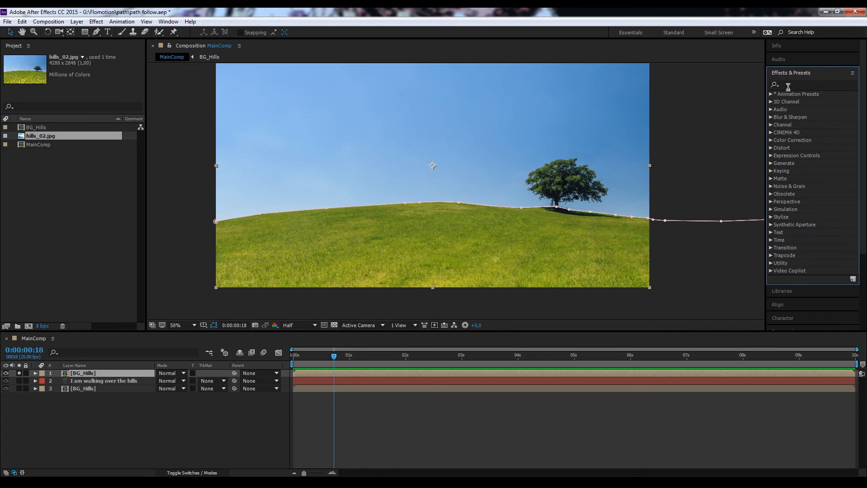
pyautogui.click(786, 83)
pyautogui.write('color key')
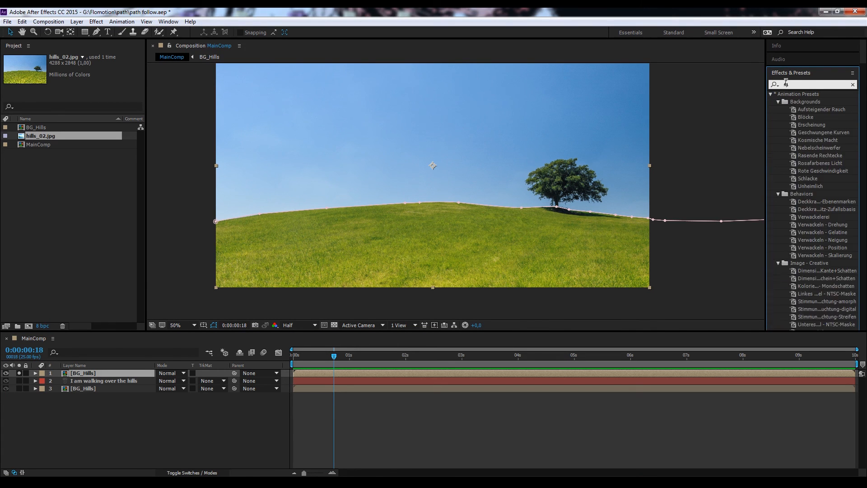
pyautogui.moveTo(801, 117); pyautogui.dragTo(113, 372)
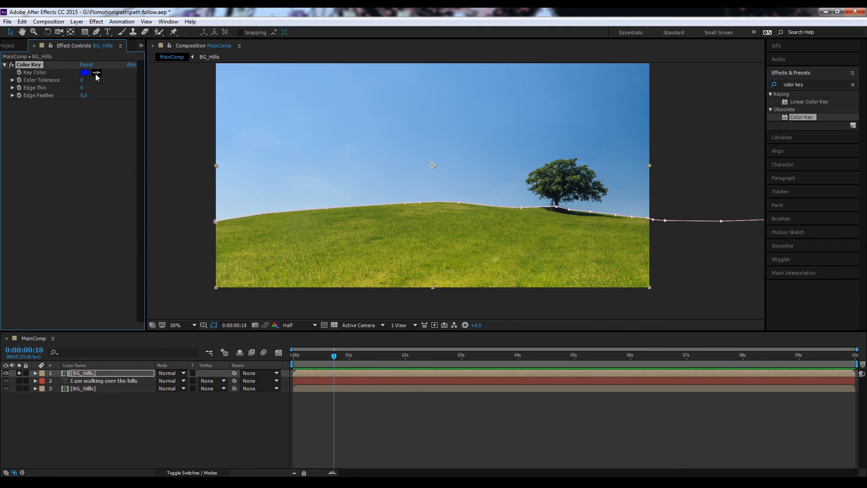
# Step: Sample the sky's blue as the Key Color, with a Color Tolerance of 21 and an Edge Feather of 2,4
pyautogui.click(324, 165)
pyautogui.moveTo(83, 82); pyautogui.dragTo(93, 81)
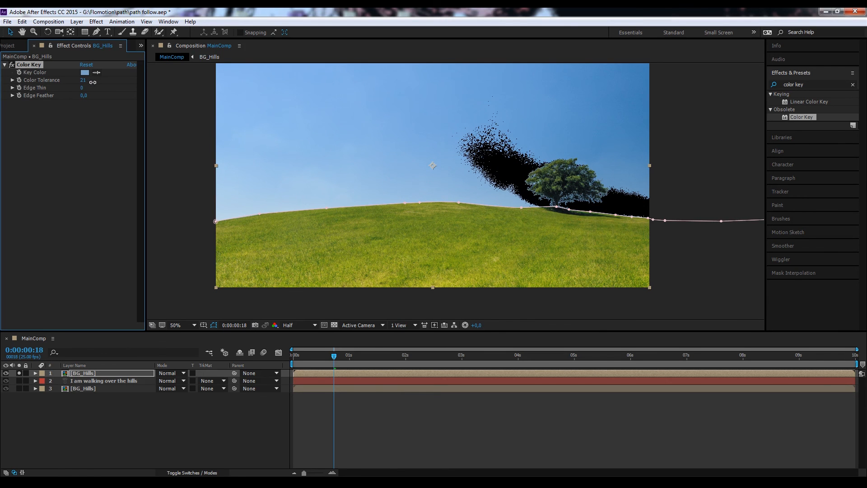
pyautogui.press('.')
pyautogui.moveTo(686, 278); pyautogui.dragTo(650, 284)
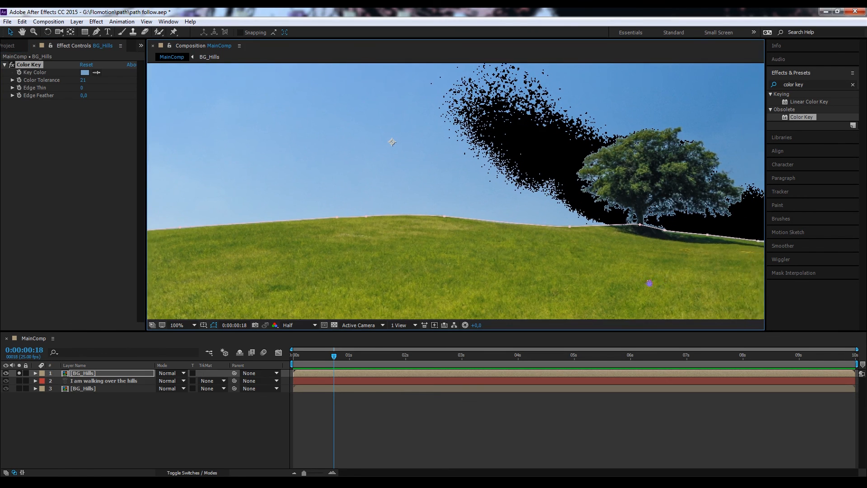
pyautogui.moveTo(83, 95); pyautogui.dragTo(105, 98)
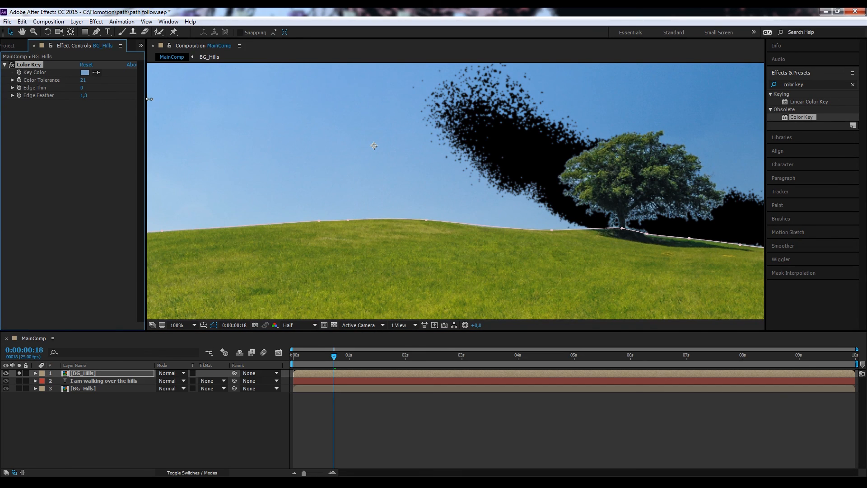
pyautogui.moveTo(197, 100); pyautogui.dragTo(201, 101)
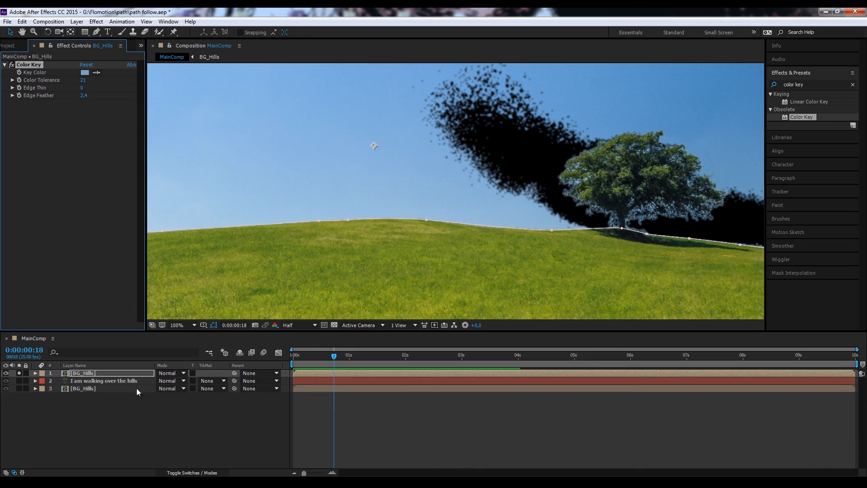
# Step: Solo the text layer and the bottom BG_Hills layer too, and preview the animation, leaving the current time at 0:00:01:05
pyautogui.moveTo(18, 381); pyautogui.dragTo(19, 394)
pyautogui.press('space')
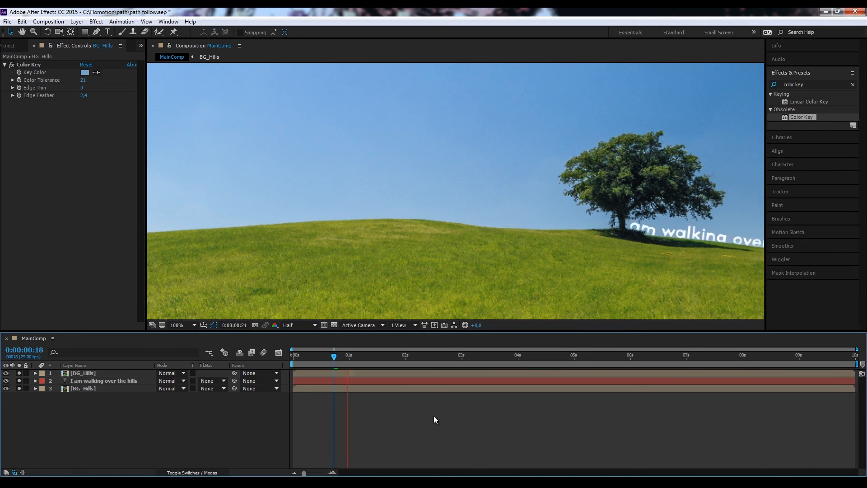
pyautogui.press('space')
pyautogui.click(359, 357)
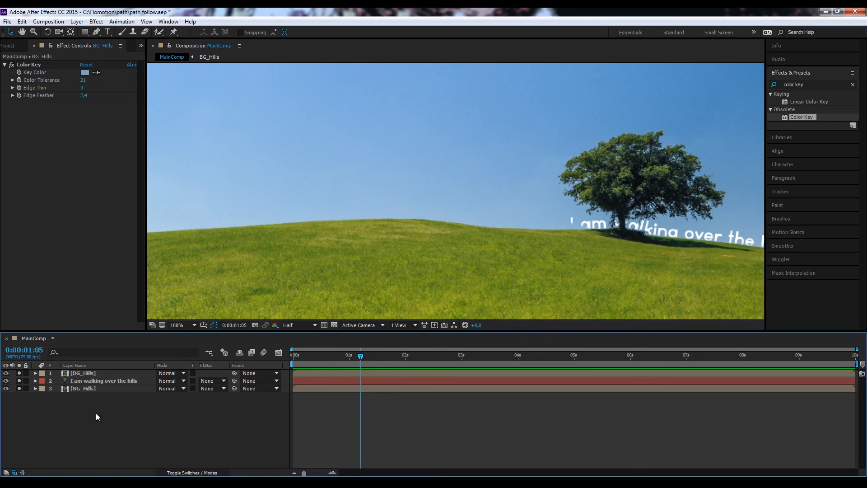
# Step: Draw a closed mask around the tree trunk on the top BG_Hills layer, from the foliage down into the grass
pyautogui.click(91, 374)
pyautogui.press('g')
pyautogui.moveTo(610, 167); pyautogui.dragTo(651, 256)
pyautogui.click(597, 252)
pyautogui.moveTo(649, 225); pyautogui.dragTo(646, 221)
pyautogui.click(643, 190)
pyautogui.click(610, 167)
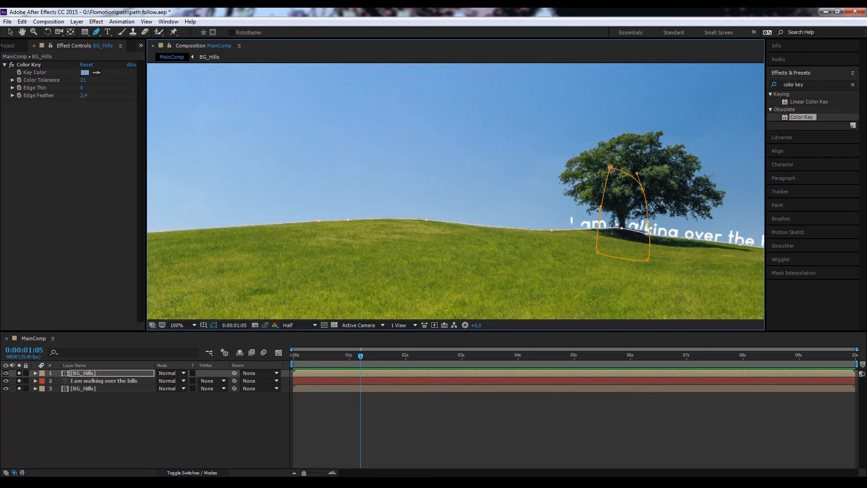
pyautogui.click(98, 431)
# Step: Preview the text moving along the ridge from the start of MainComp with the full frame in view
pyautogui.scroll(-1, 596, 226)
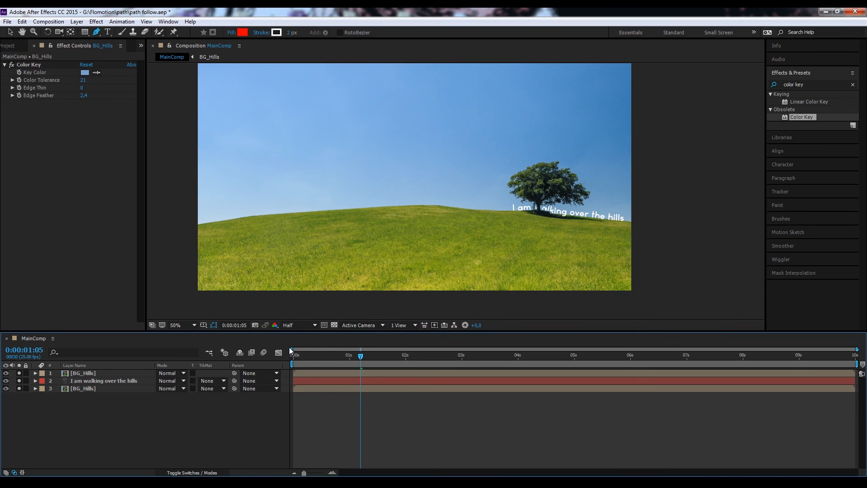
pyautogui.moveTo(309, 356); pyautogui.dragTo(293, 356)
pyautogui.press('space')
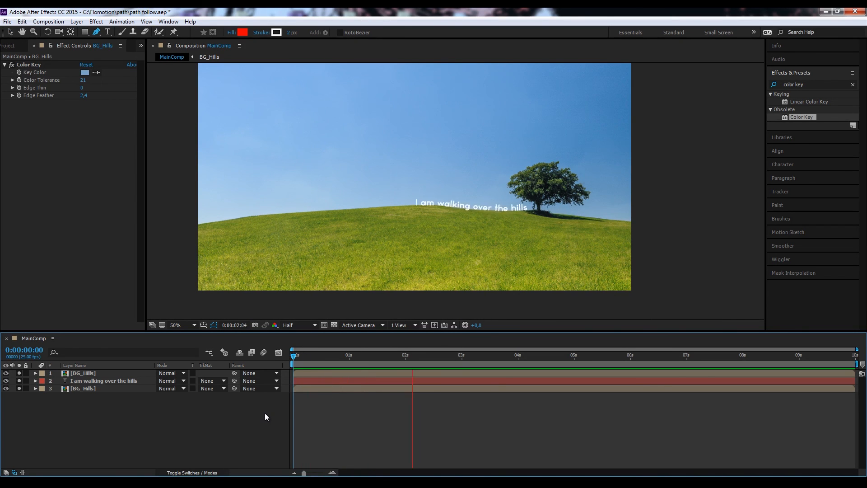
pyautogui.press('space')
# Step: Reveal the text layer's First Margin keyframes and apply Easy Ease to the one at 0:00:04:00
pyautogui.click(88, 382)
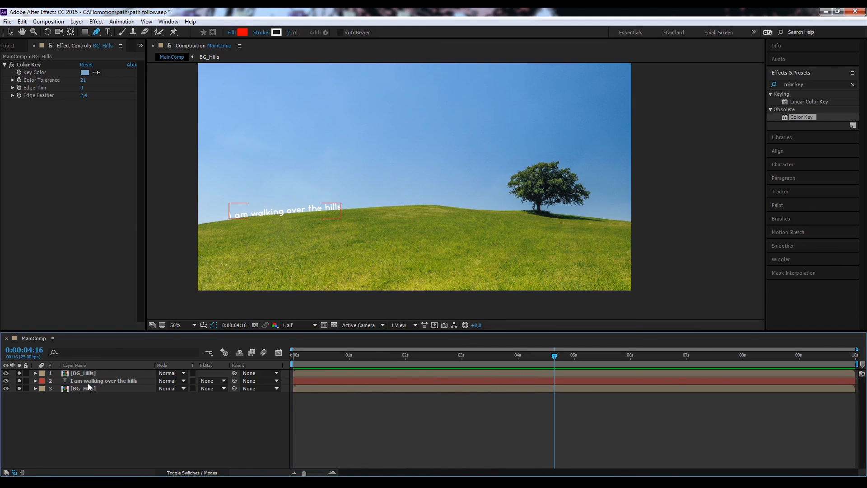
pyautogui.press('u')
pyautogui.press('z')
pyautogui.click(518, 357)
pyautogui.click(518, 396)
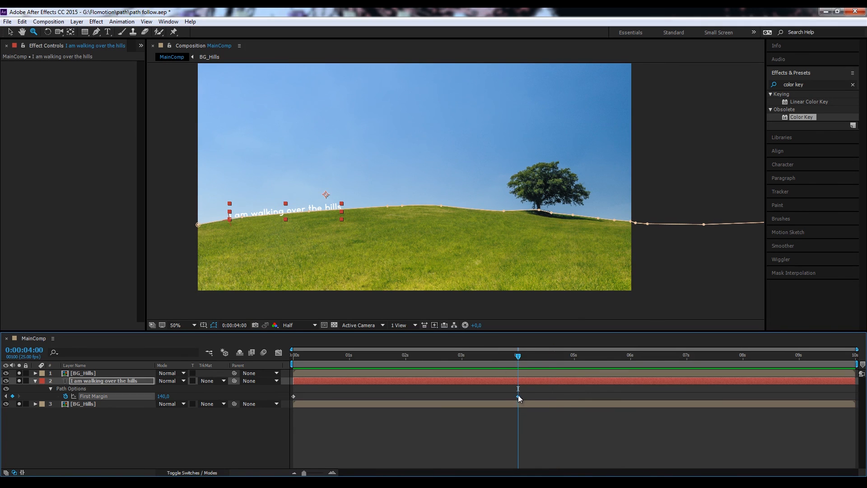
pyautogui.press('F9')
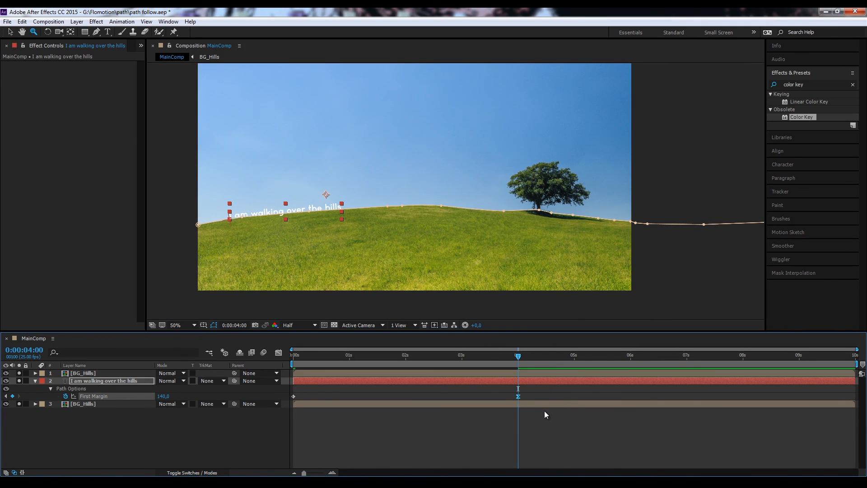
# Step: Play the eased text animation from 0:00:00:00 and deselect the text layer
pyautogui.click(297, 358)
pyautogui.press('space')
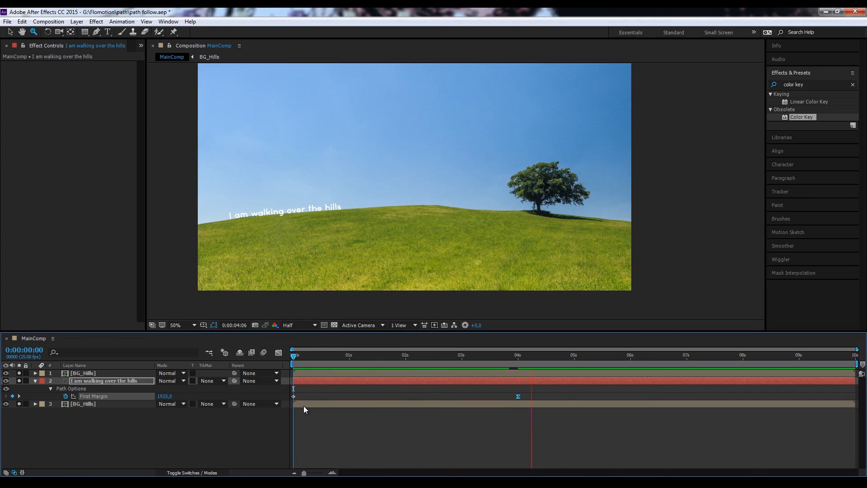
pyautogui.press('space')
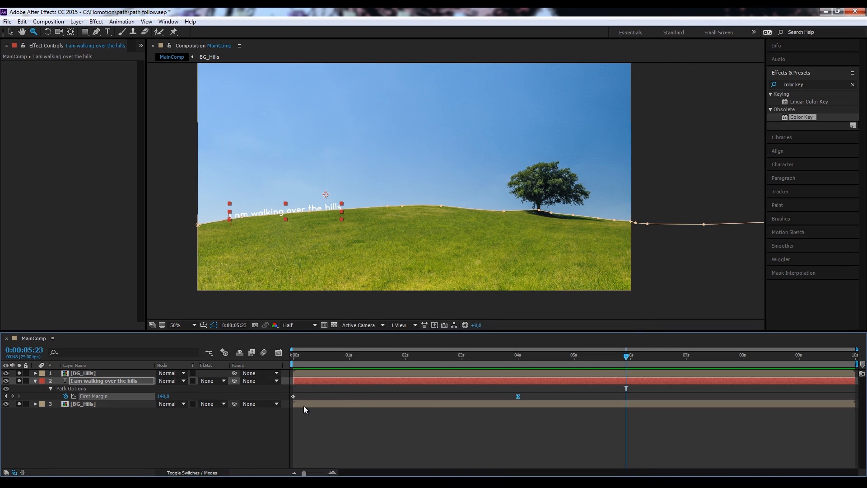
pyautogui.click(235, 428)
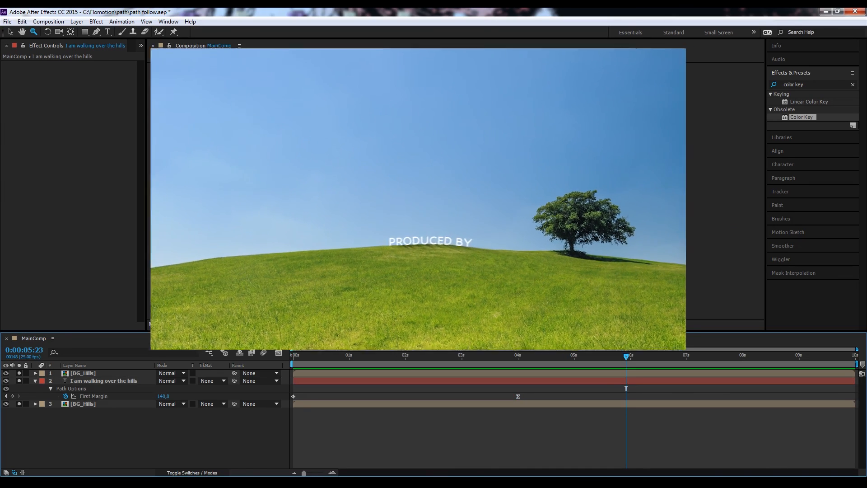